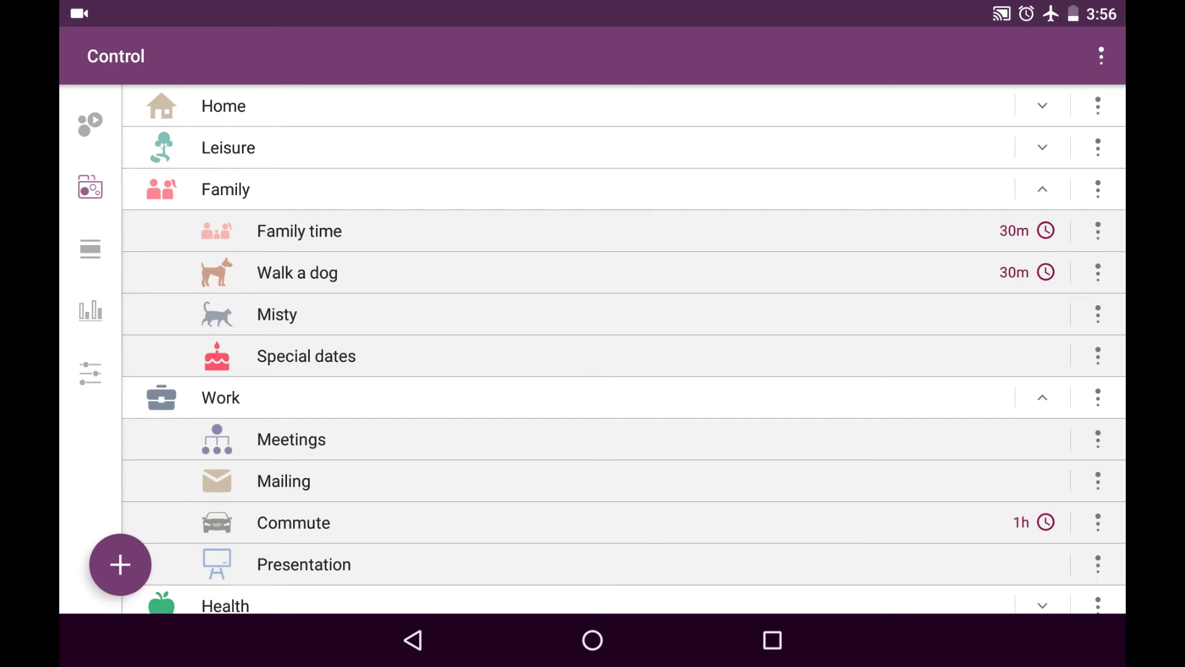
# Step: Start a new scheduled activity from the floating + quick-add menu
pyautogui.click(90, 187)
pyautogui.click(119, 564)
# Step: Set the new Special dates activity's type to Event
pyautogui.click(196, 492)
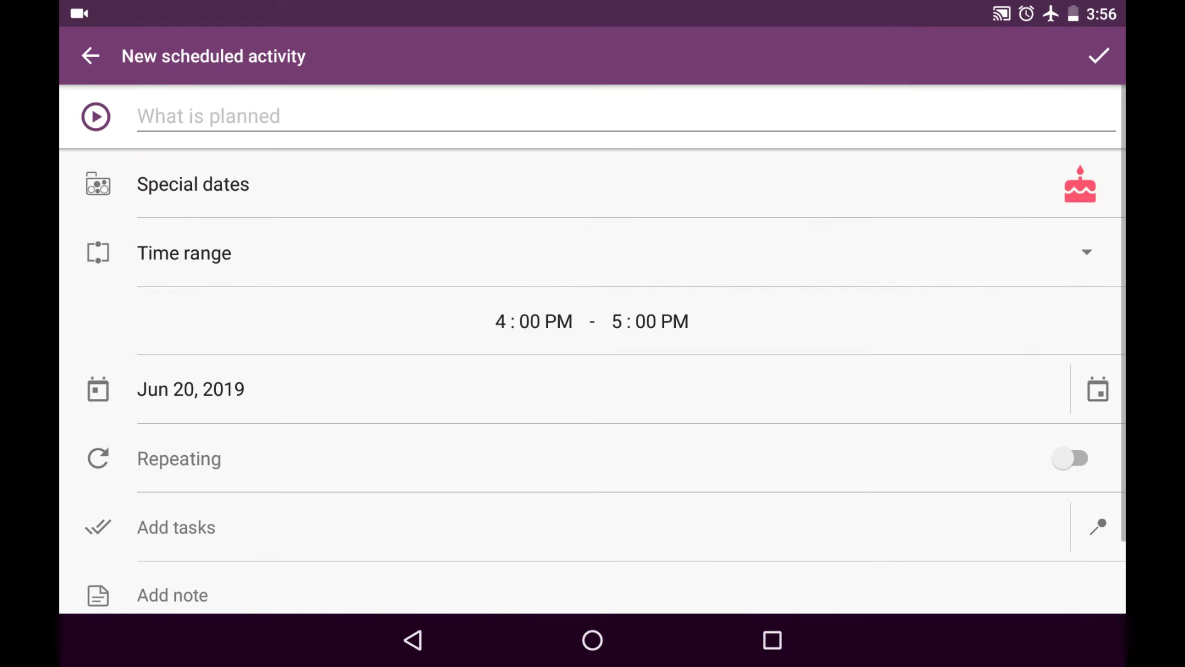
pyautogui.click(184, 252)
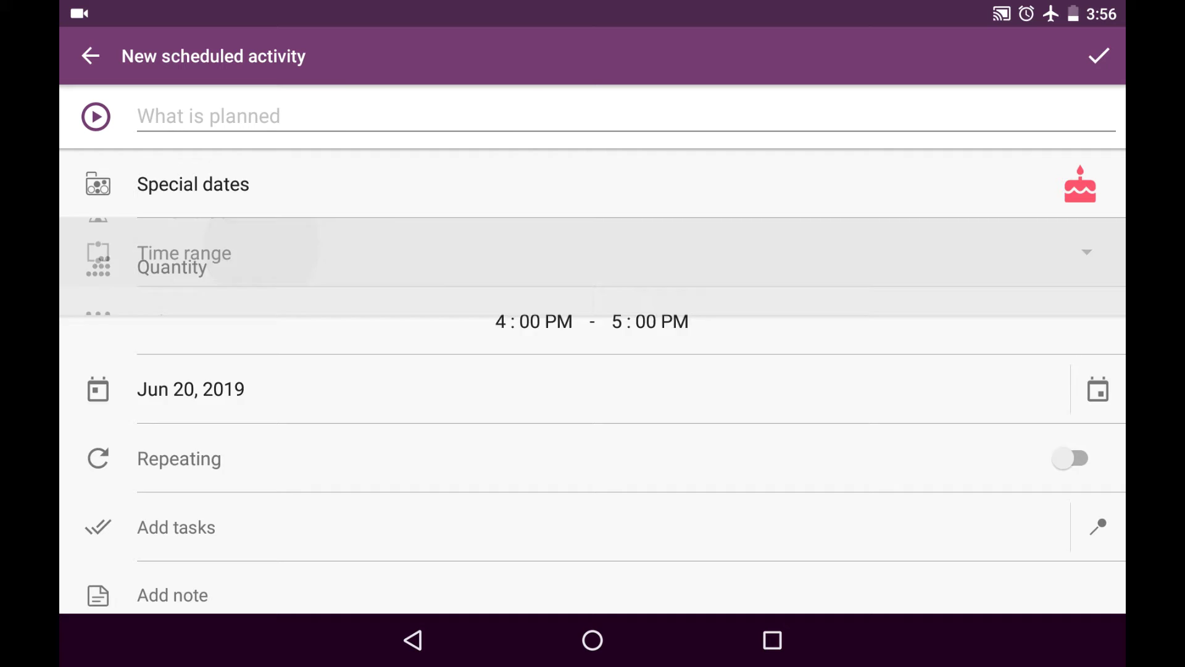
pyautogui.click(148, 469)
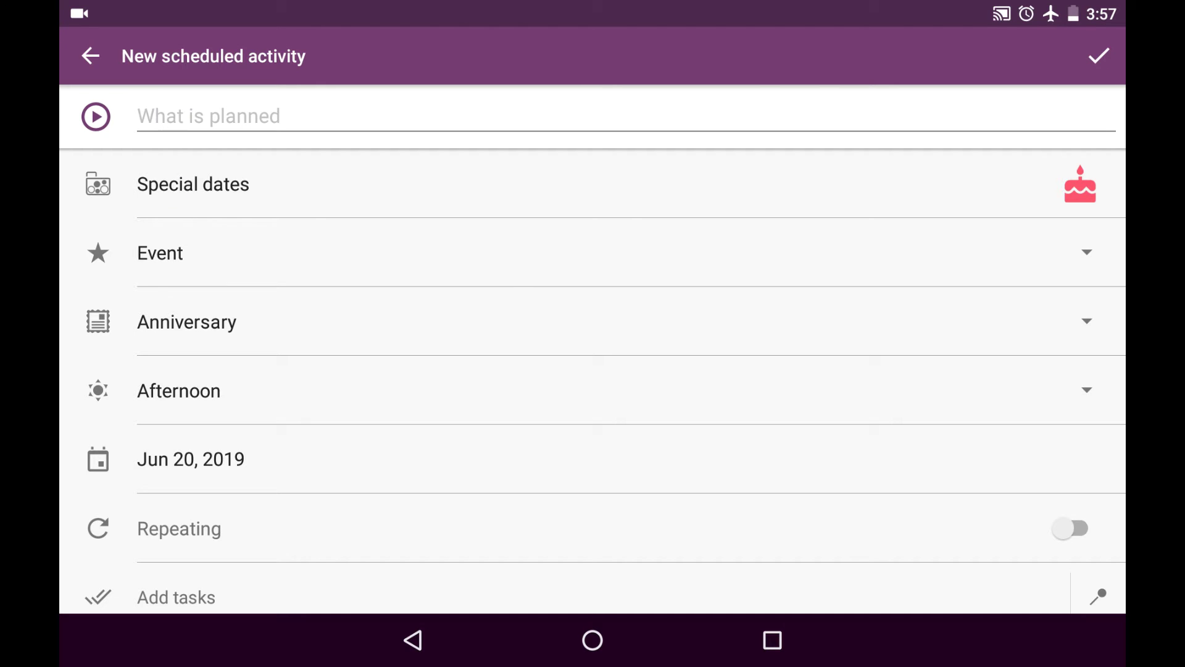
# Step: Keep Special dates as the category and paste 'Mother-in-law's birthday' as the title
pyautogui.click(193, 184)
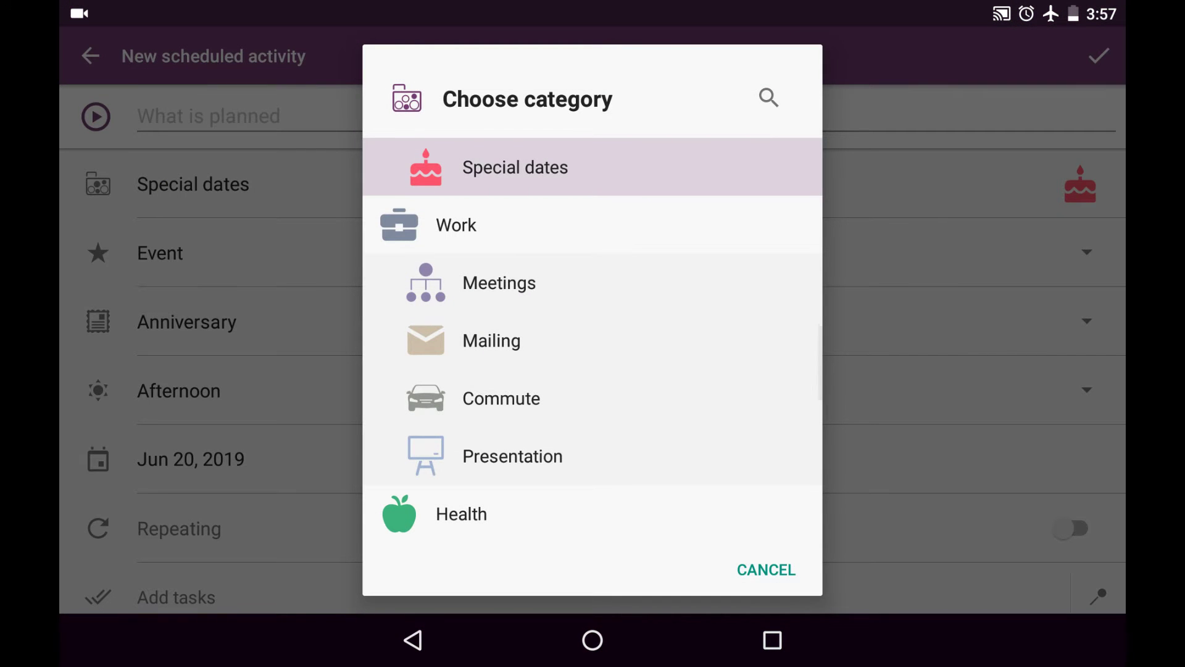
pyautogui.click(514, 168)
pyautogui.click(233, 117)
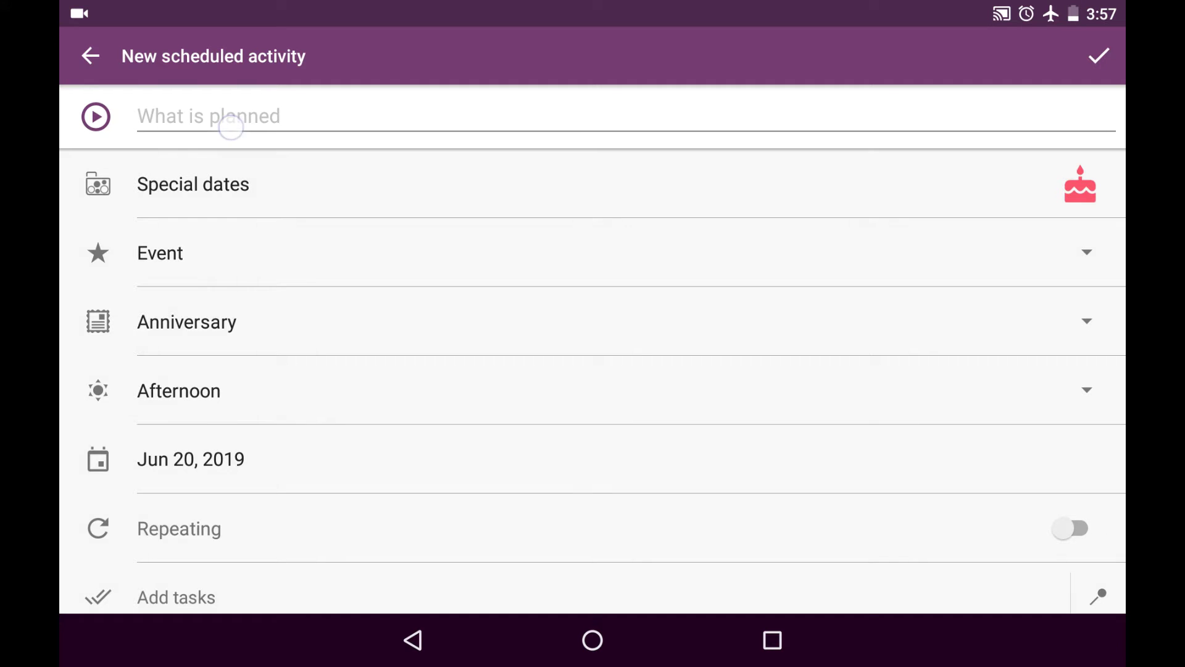
pyautogui.click(204, 186)
pyautogui.click(206, 124)
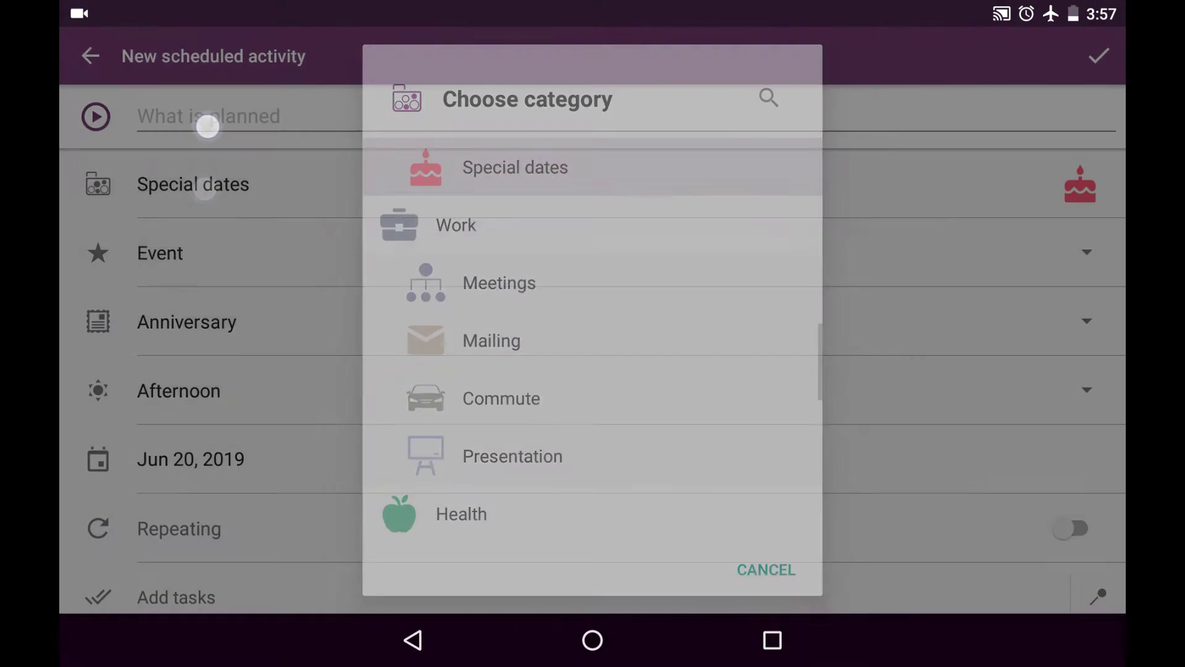
pyautogui.click(202, 112)
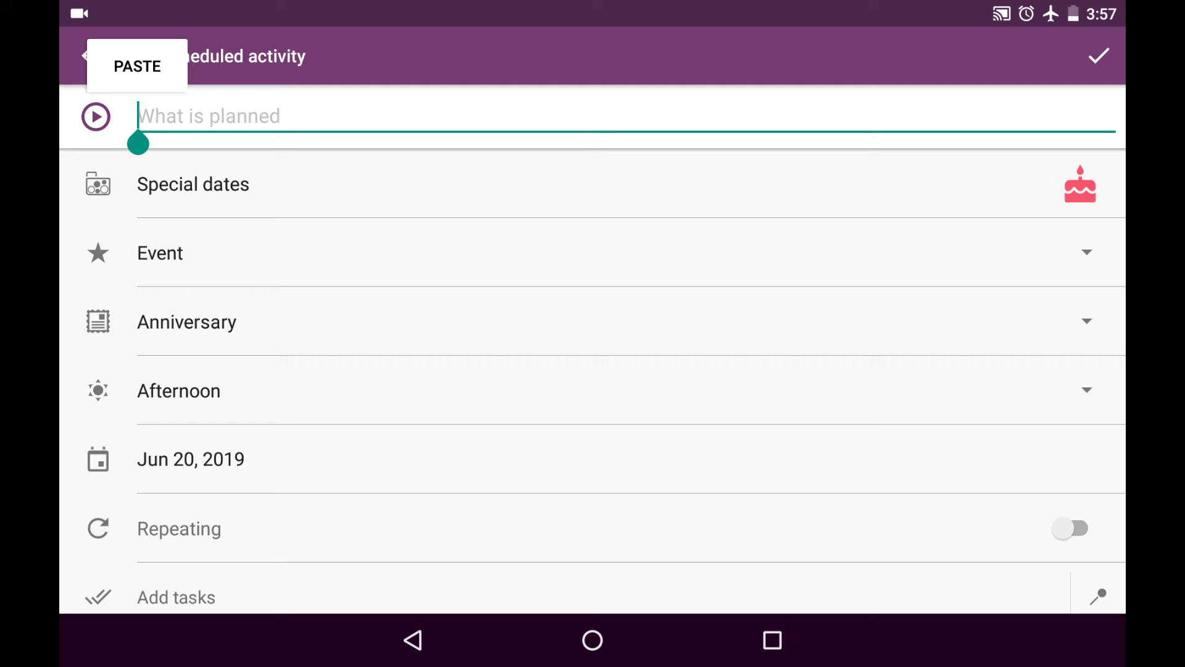
pyautogui.click(138, 63)
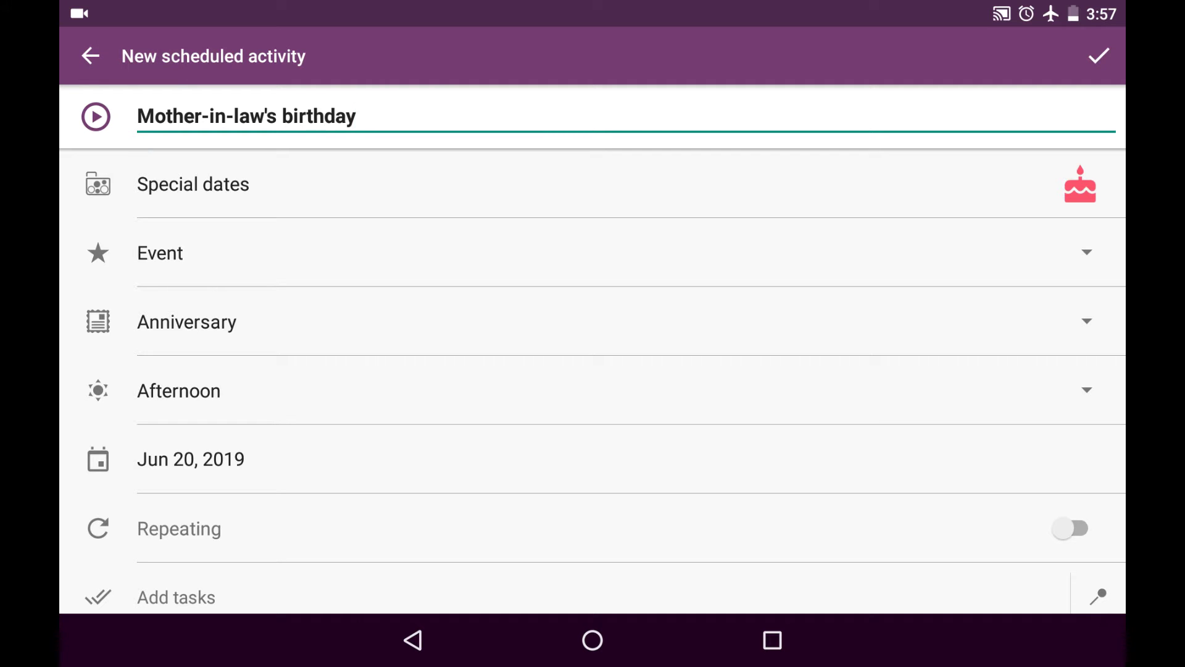
# Step: Make the event a Birthday in the Morning
pyautogui.click(187, 321)
pyautogui.click(172, 371)
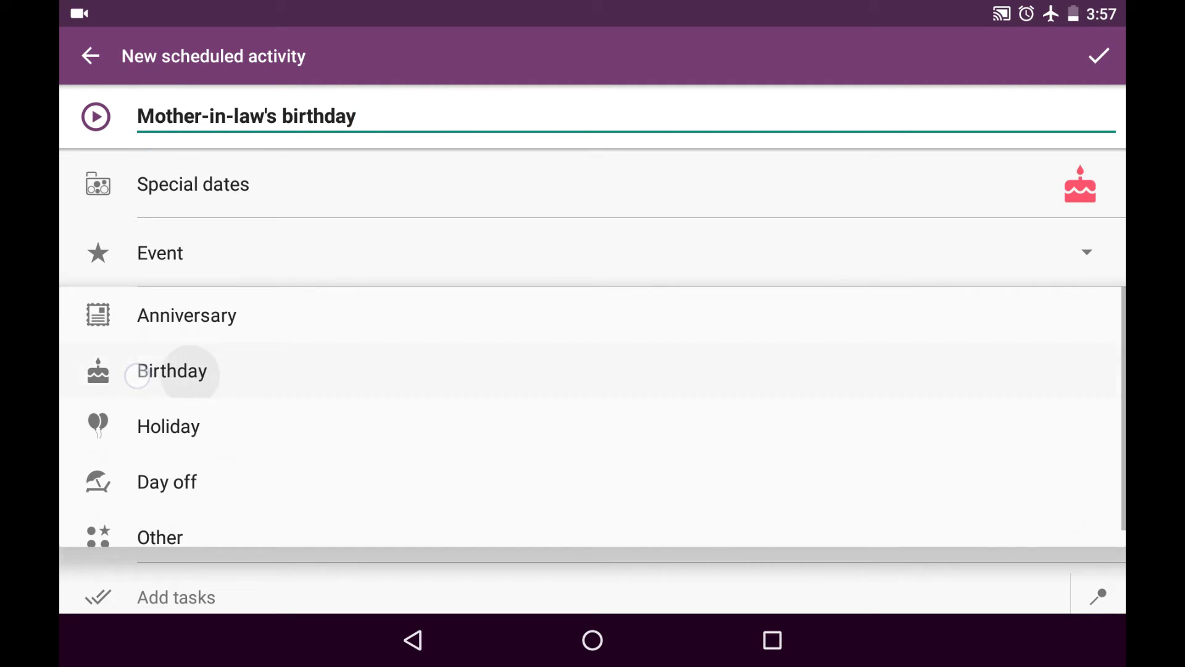
pyautogui.click(179, 371)
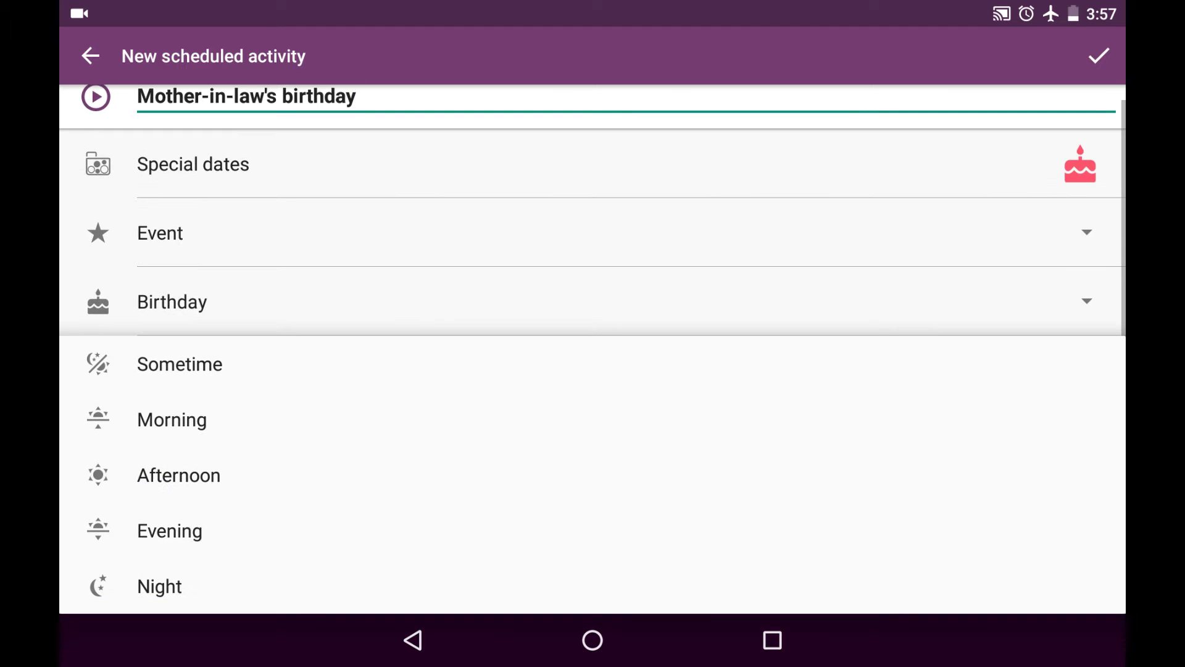
pyautogui.click(171, 418)
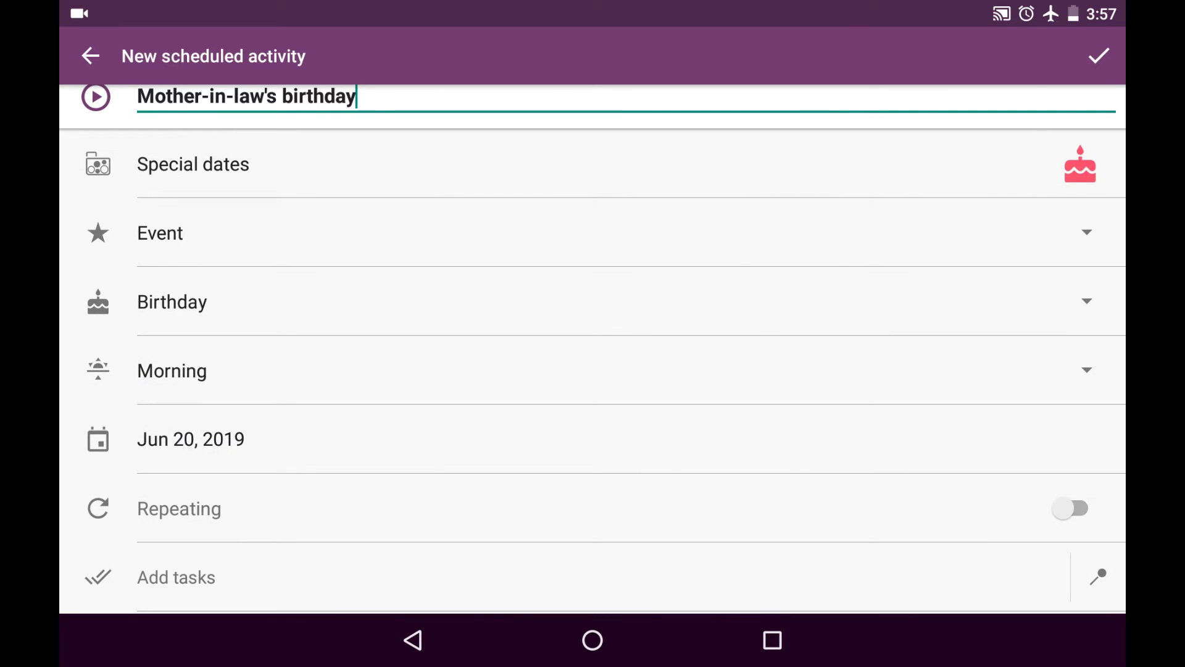
# Step: Date the event May 27, 2019 and make it repeat every year
pyautogui.click(179, 444)
pyautogui.moveTo(269, 292)
pyautogui.mouseDown()
pyautogui.moveTo(269, 468)
pyautogui.moveTo(236, 624)
pyautogui.mouseUp()
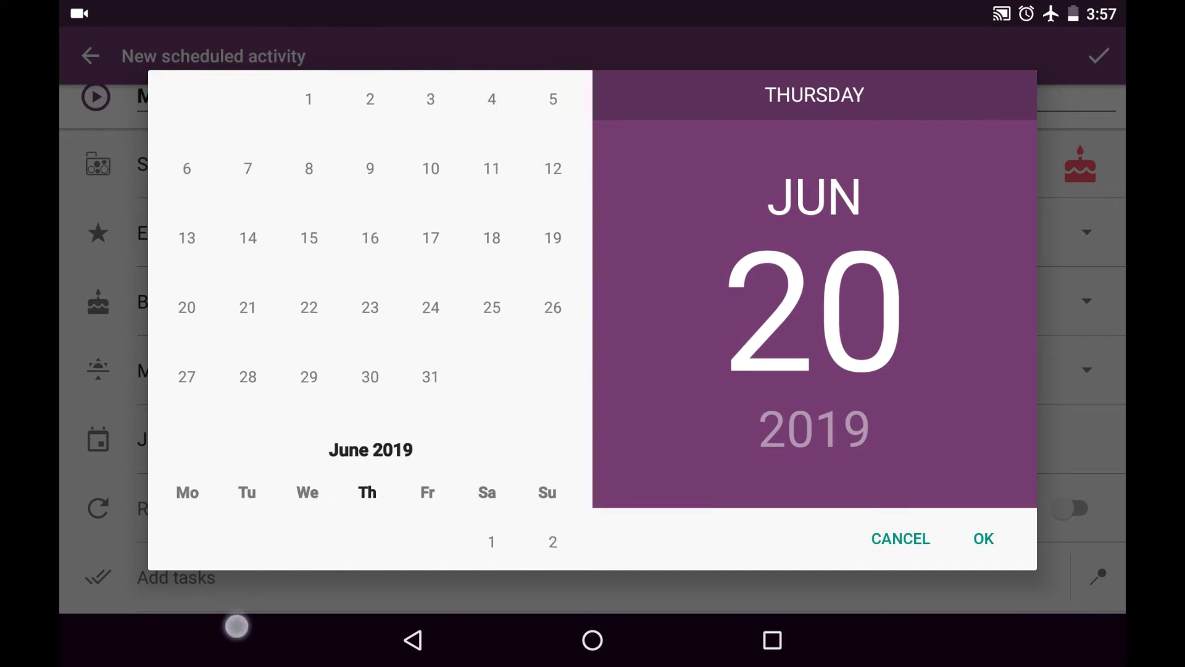
pyautogui.click(188, 467)
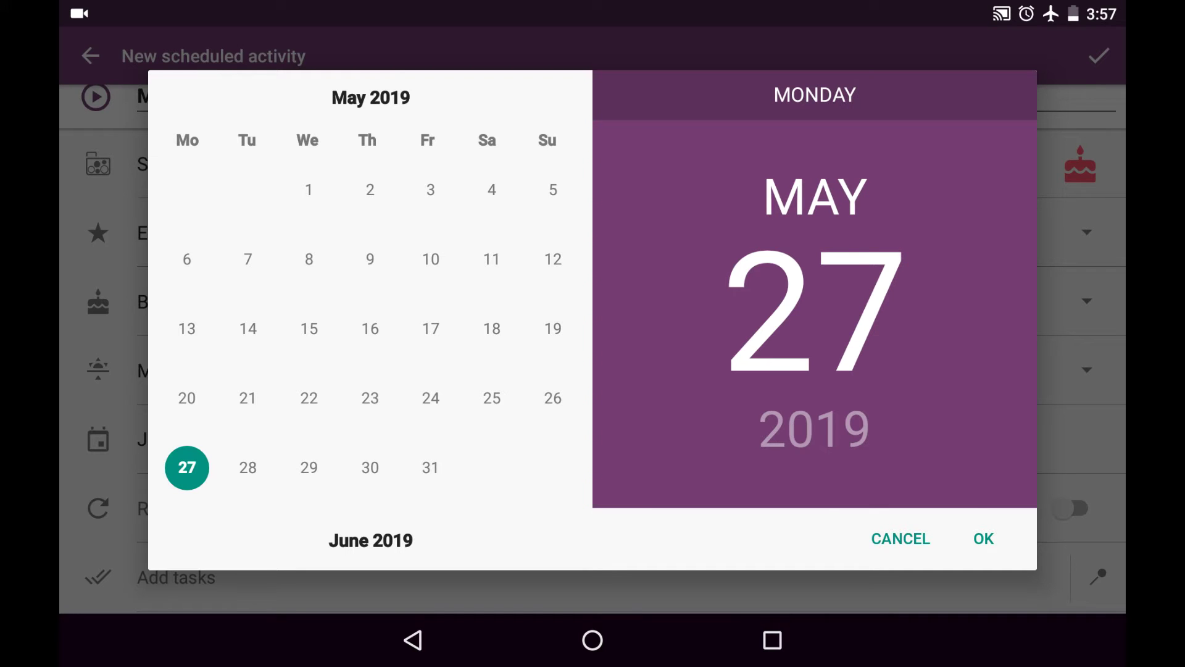
pyautogui.click(983, 538)
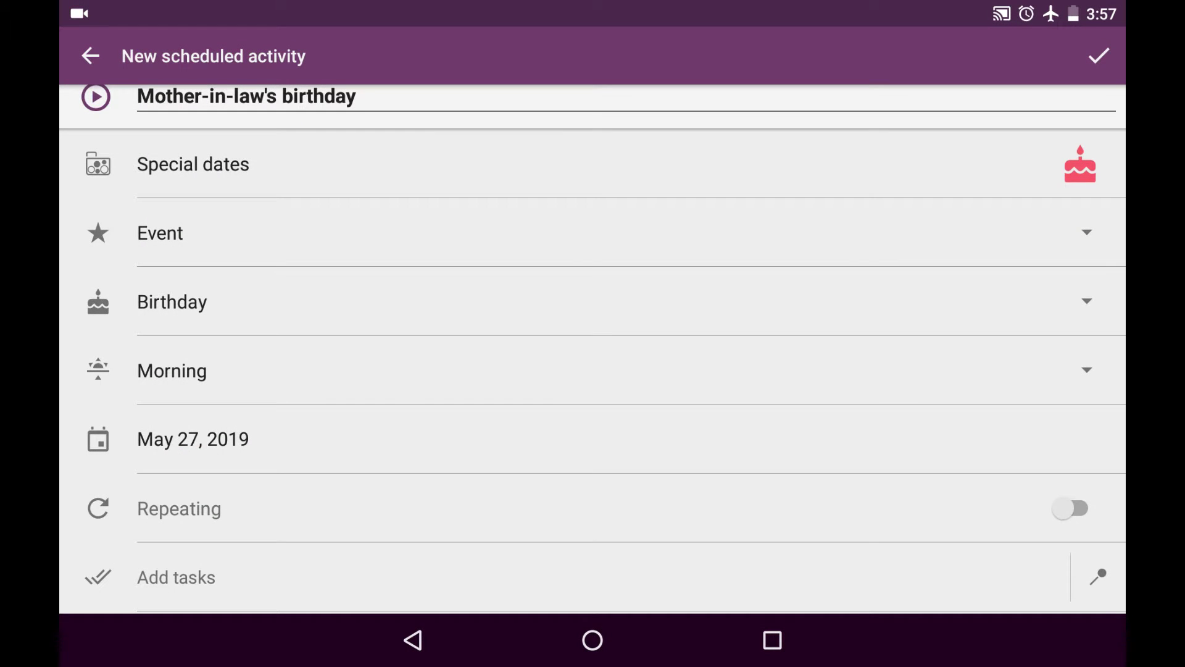
pyautogui.moveTo(987, 352); pyautogui.dragTo(988, 219)
pyautogui.click(1075, 374)
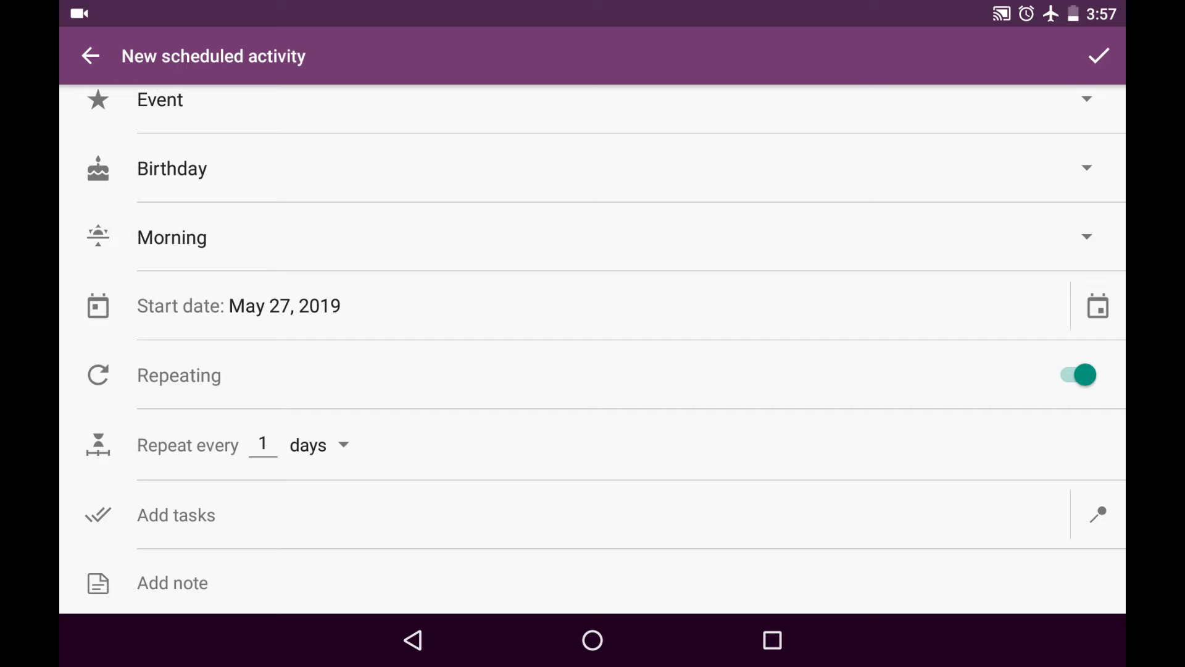
pyautogui.click(311, 444)
pyautogui.click(313, 587)
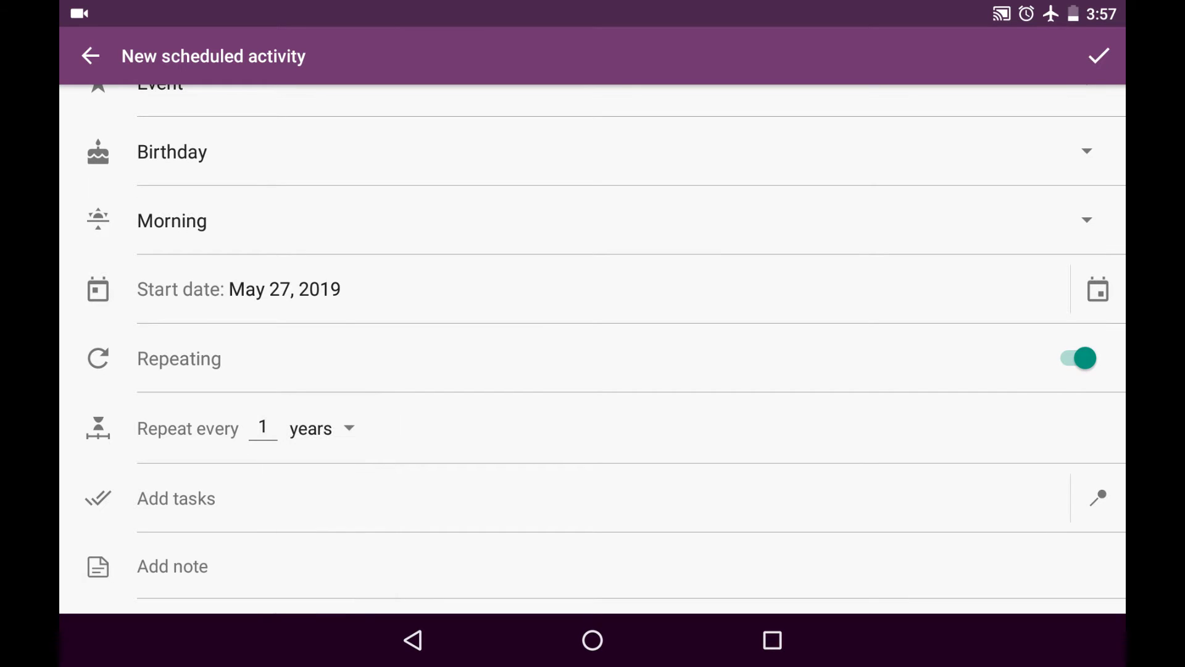
pyautogui.moveTo(908, 439); pyautogui.dragTo(940, 282)
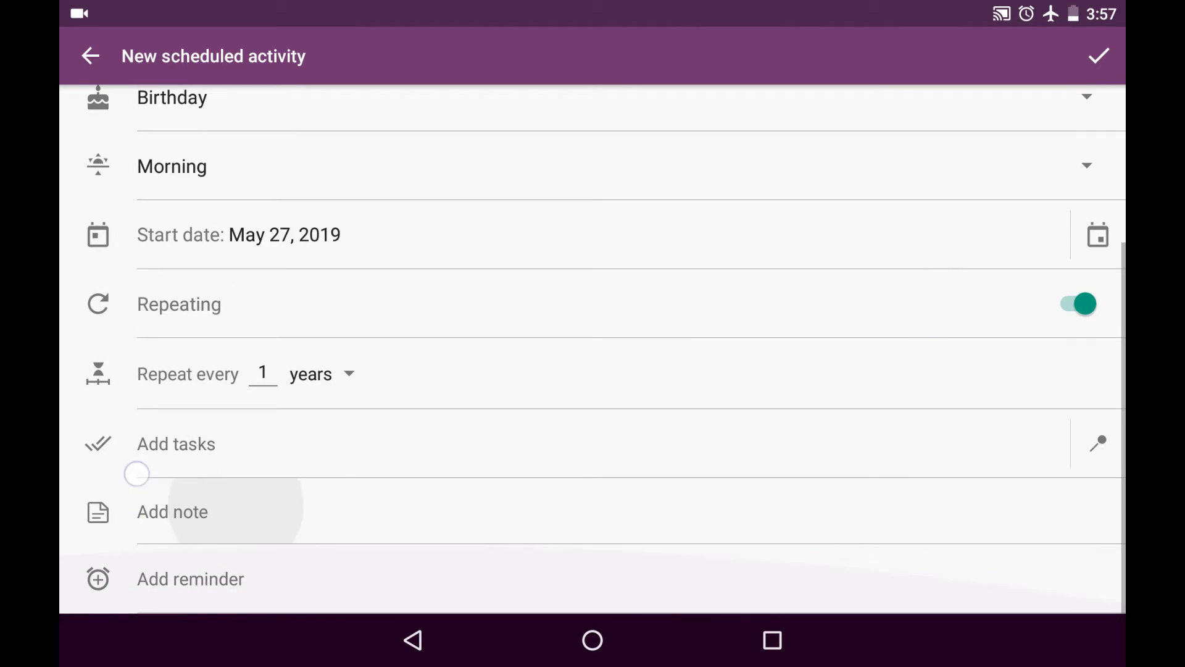
pyautogui.moveTo(137, 471); pyautogui.dragTo(143, 429)
# Step: Add a reminder 2 days before with the message 'Flowers'
pyautogui.click(190, 579)
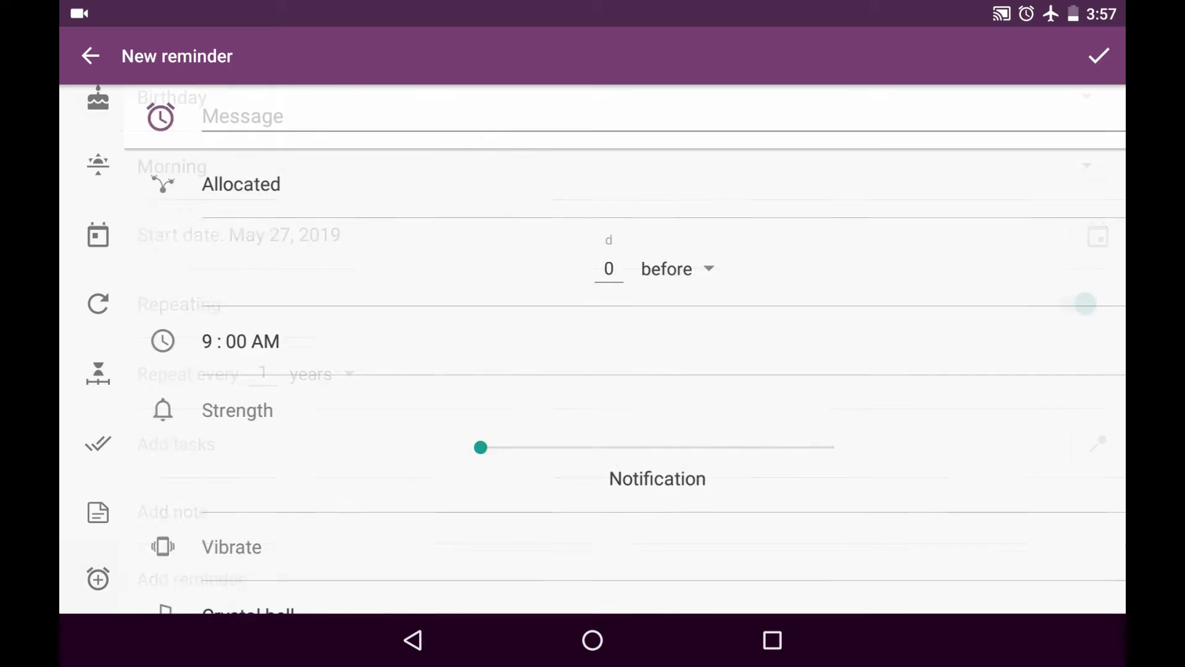
pyautogui.click(544, 269)
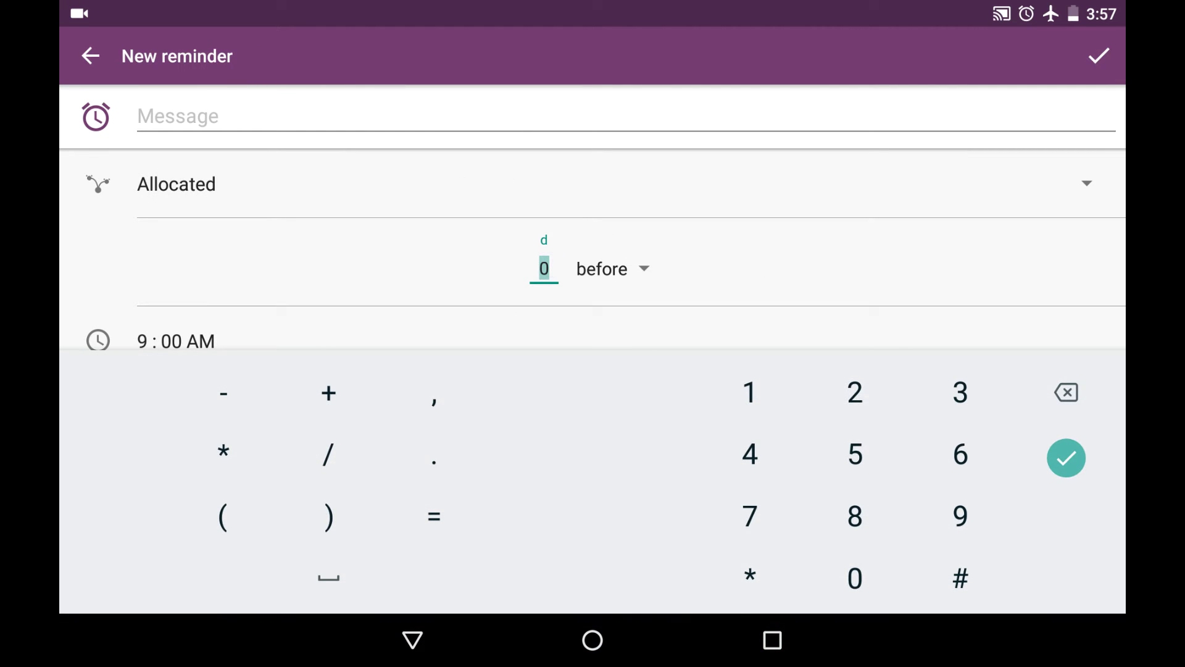
pyautogui.write('2')
pyautogui.click(179, 116)
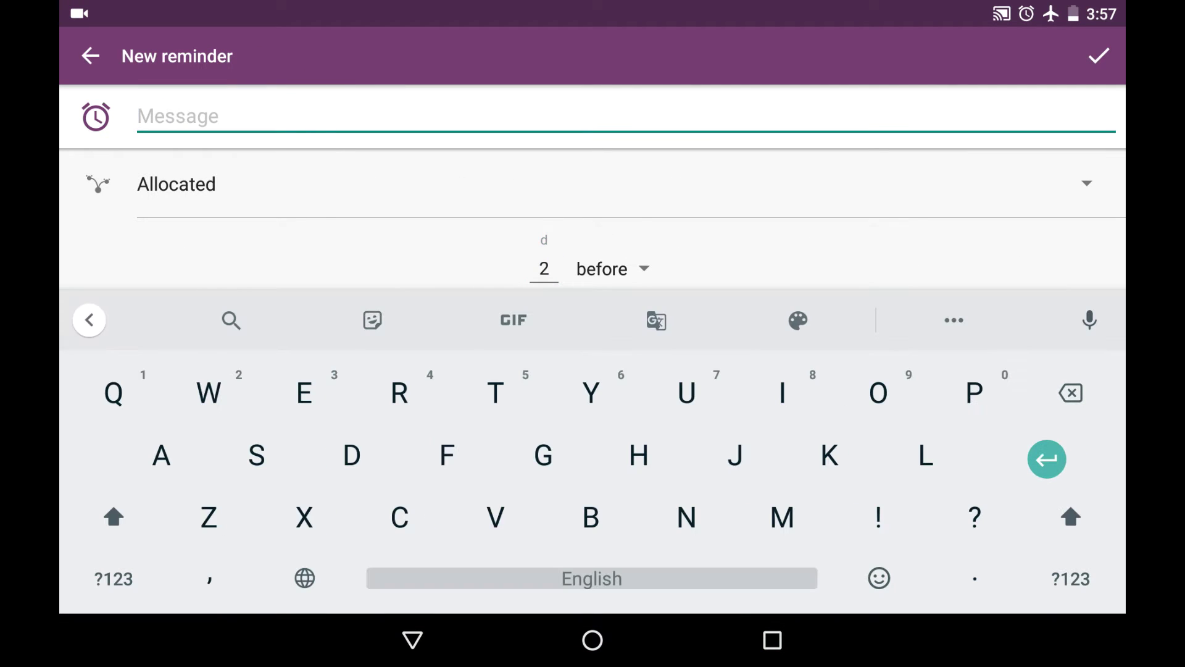
pyautogui.write('Flo')
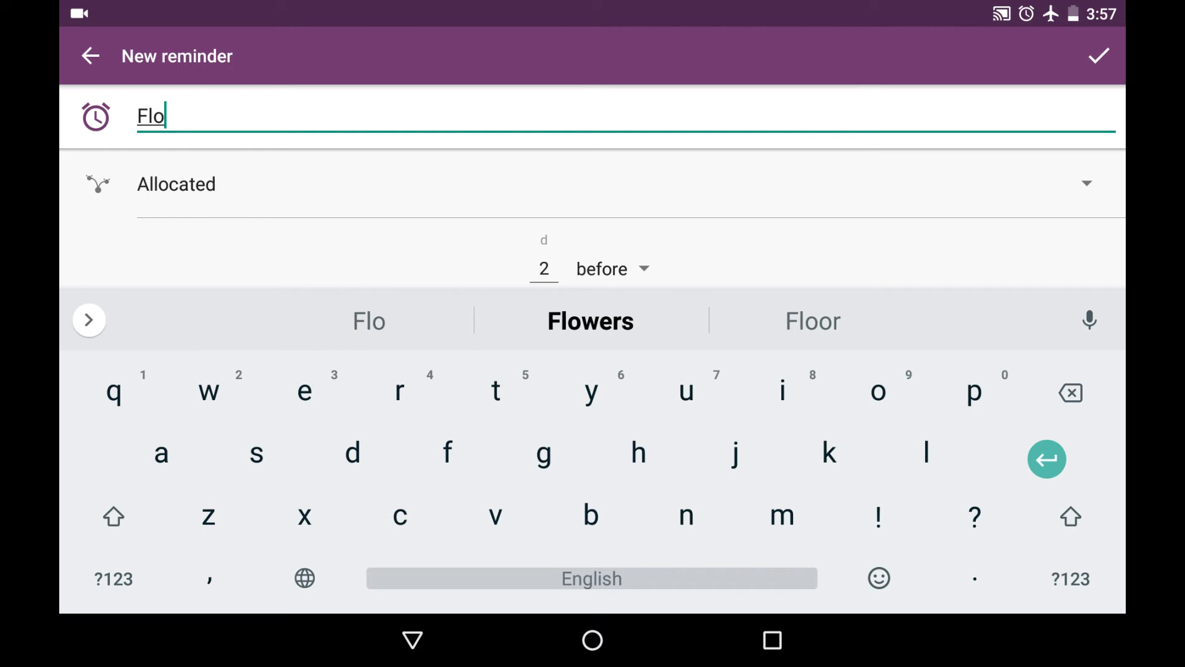
pyautogui.click(592, 321)
pyautogui.click(1099, 56)
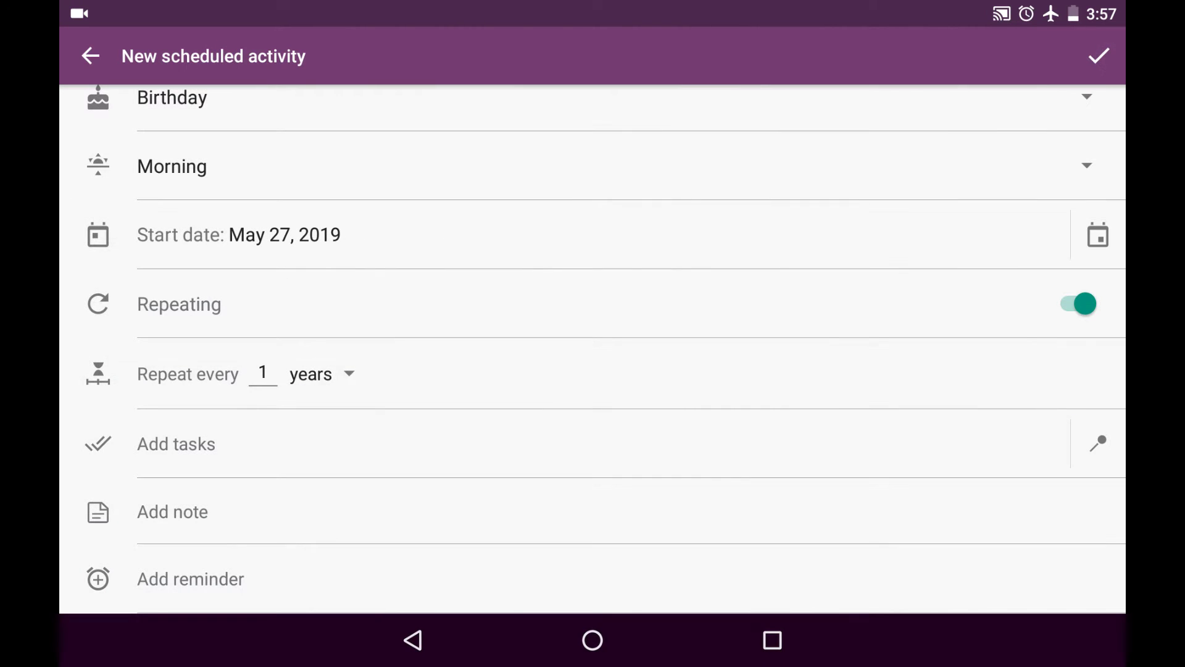
# Step: Add a same-day 9:00 AM alarm-strength reminder with the message 'Call'
pyautogui.click(182, 531)
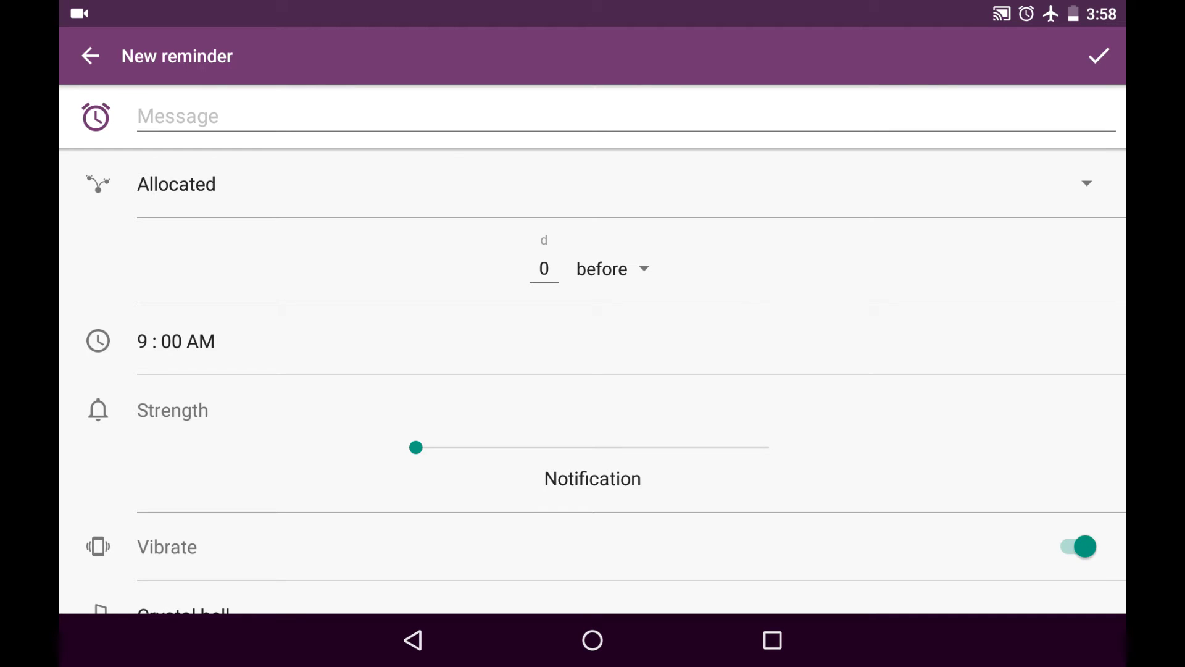
pyautogui.moveTo(752, 287); pyautogui.dragTo(756, 230)
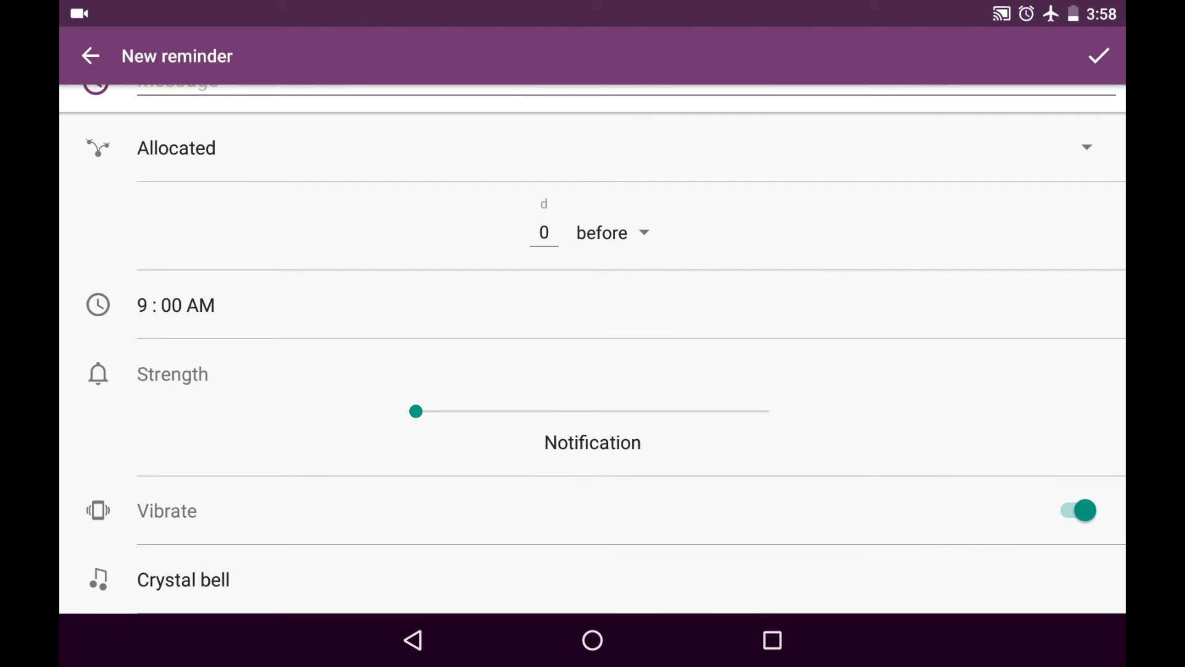
pyautogui.moveTo(415, 411); pyautogui.dragTo(593, 411)
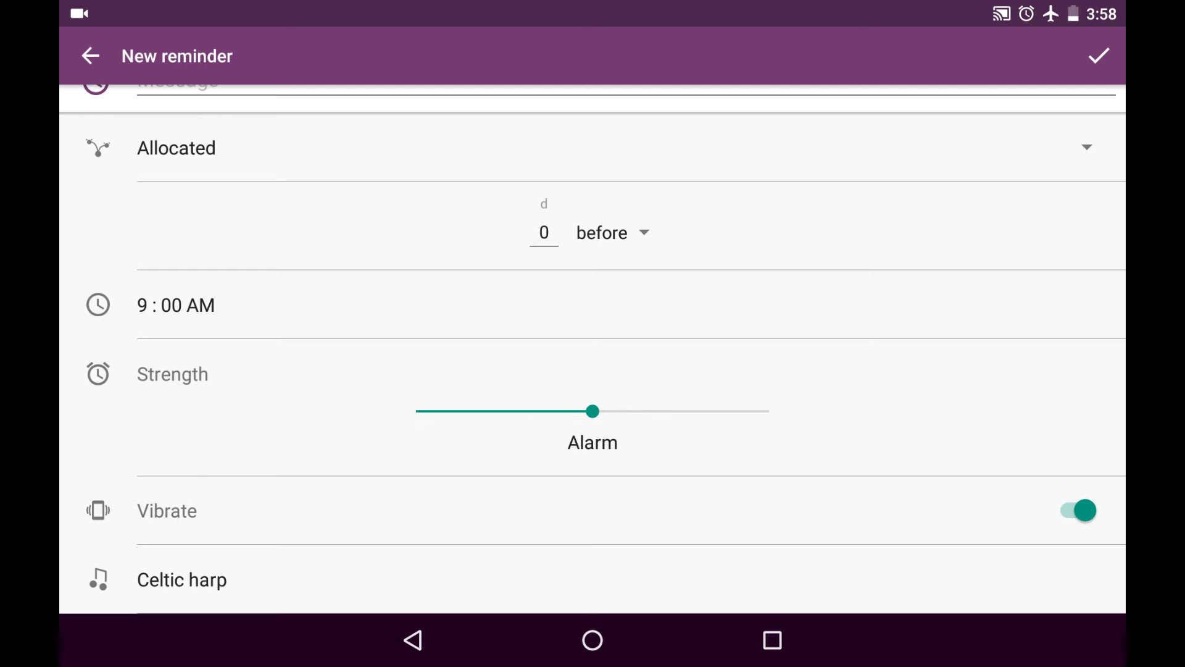
pyautogui.scroll(1, 593, 351)
pyautogui.click(199, 114)
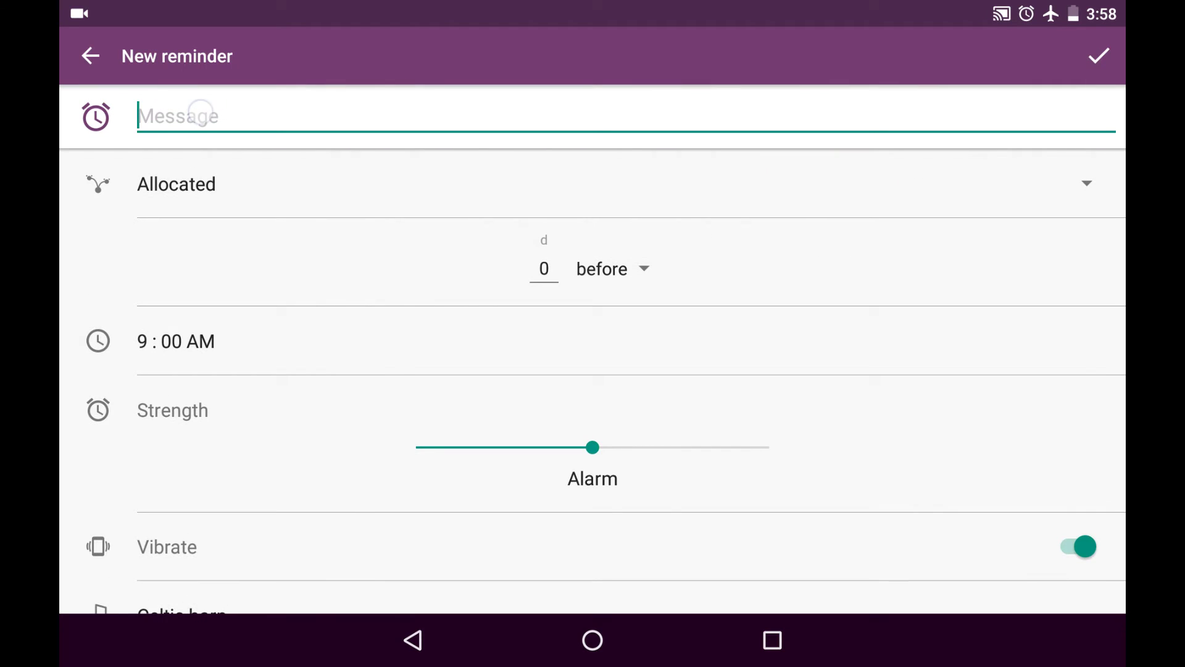
pyautogui.write('C')
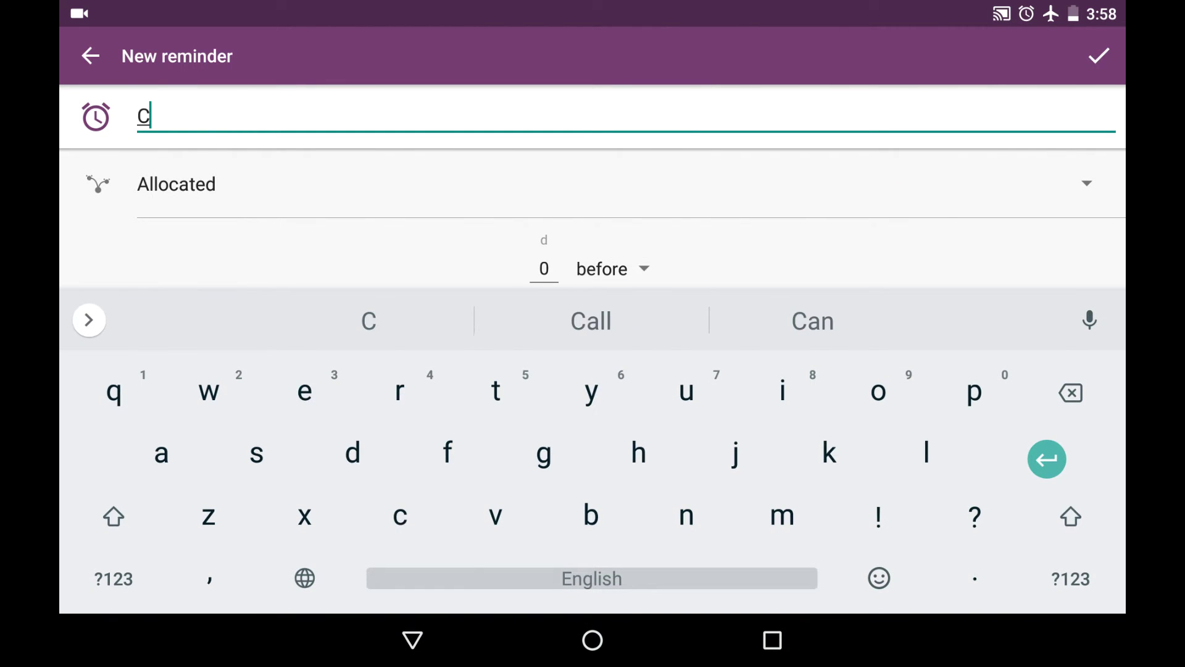
pyautogui.write('a')
pyautogui.click(590, 321)
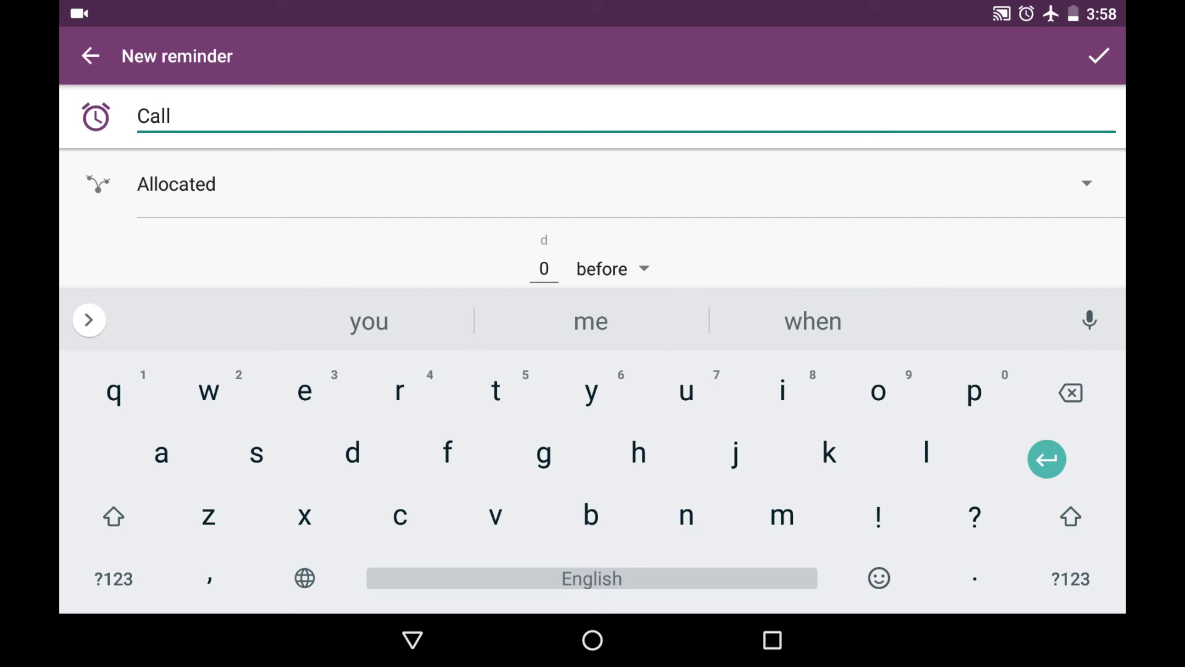
pyautogui.click(1100, 56)
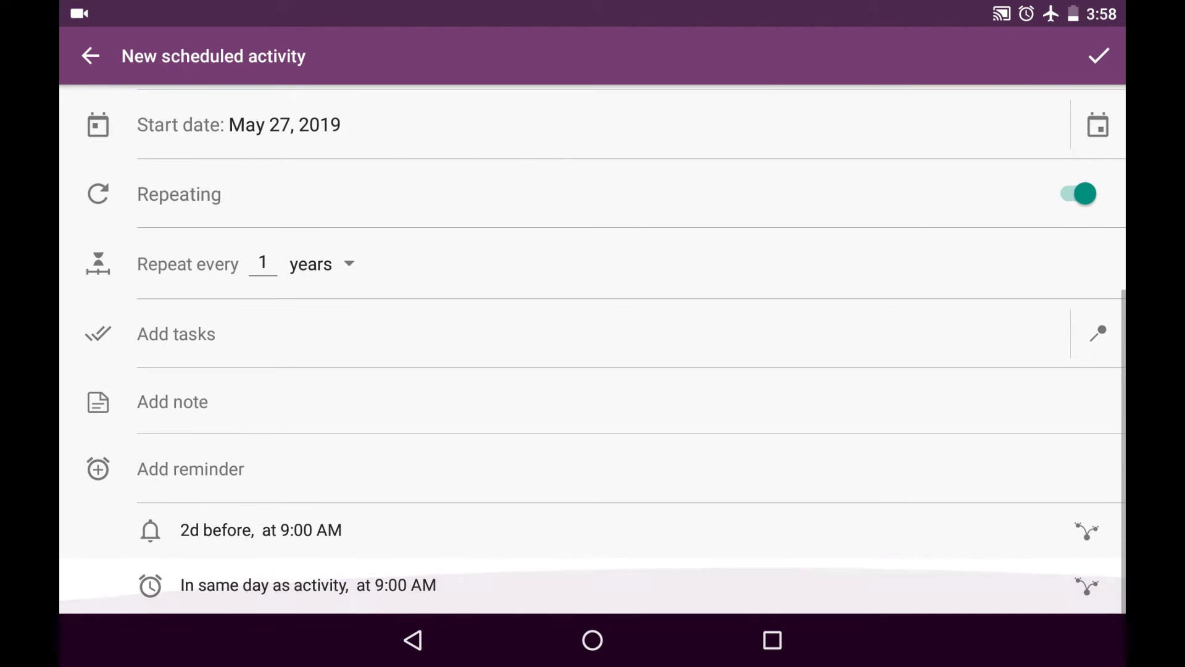
# Step: Save the yearly Mother-in-law's birthday activity
pyautogui.moveTo(929, 491); pyautogui.dragTo(924, 474)
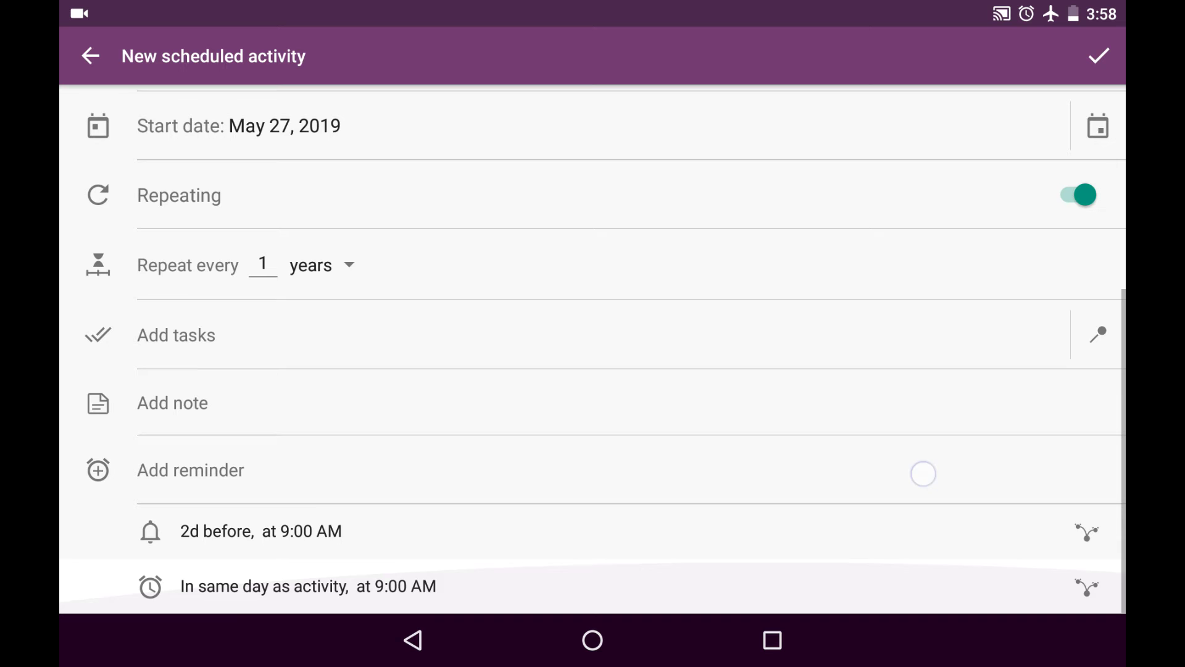
pyautogui.moveTo(819, 545)
pyautogui.mouseDown()
pyautogui.moveTo(748, 545)
pyautogui.moveTo(860, 548)
pyautogui.mouseUp()
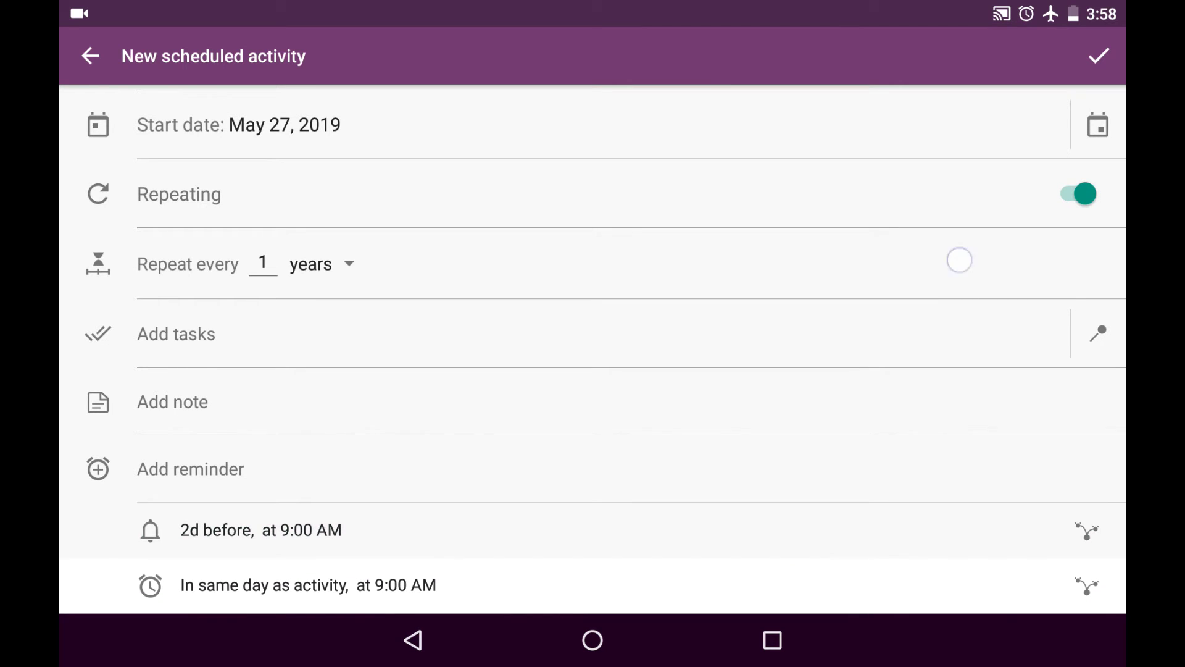
pyautogui.moveTo(960, 259); pyautogui.dragTo(959, 593)
pyautogui.click(1098, 57)
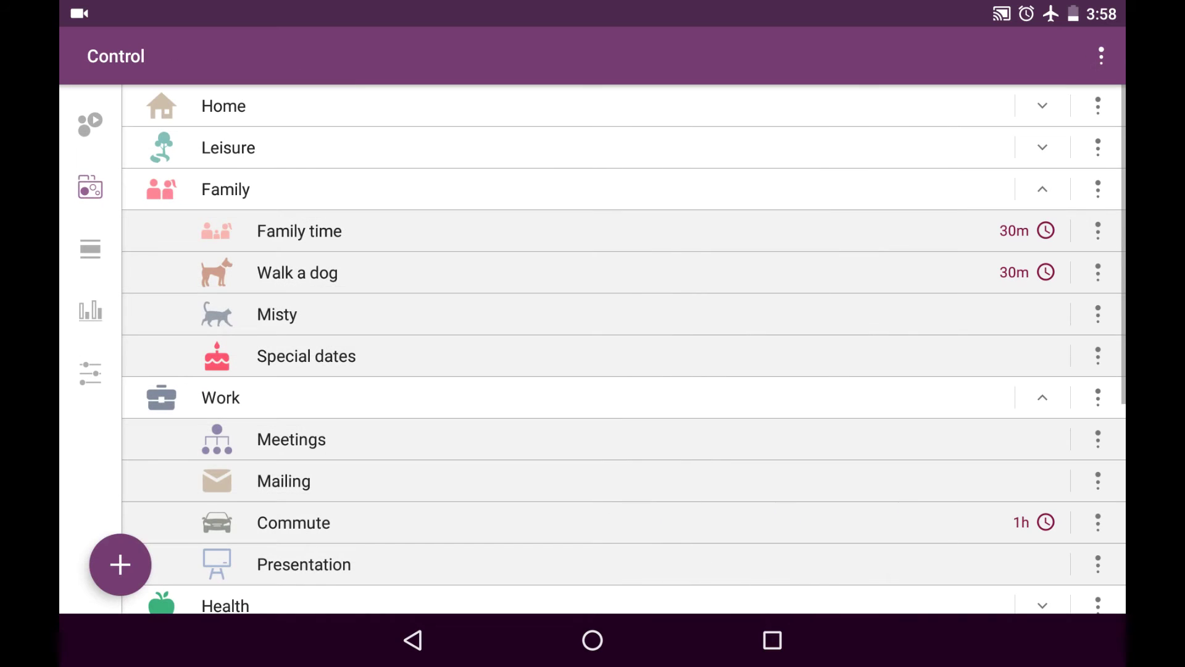
# Step: Show Monday, May 27 in the timeline and select the birthday entry
pyautogui.click(90, 248)
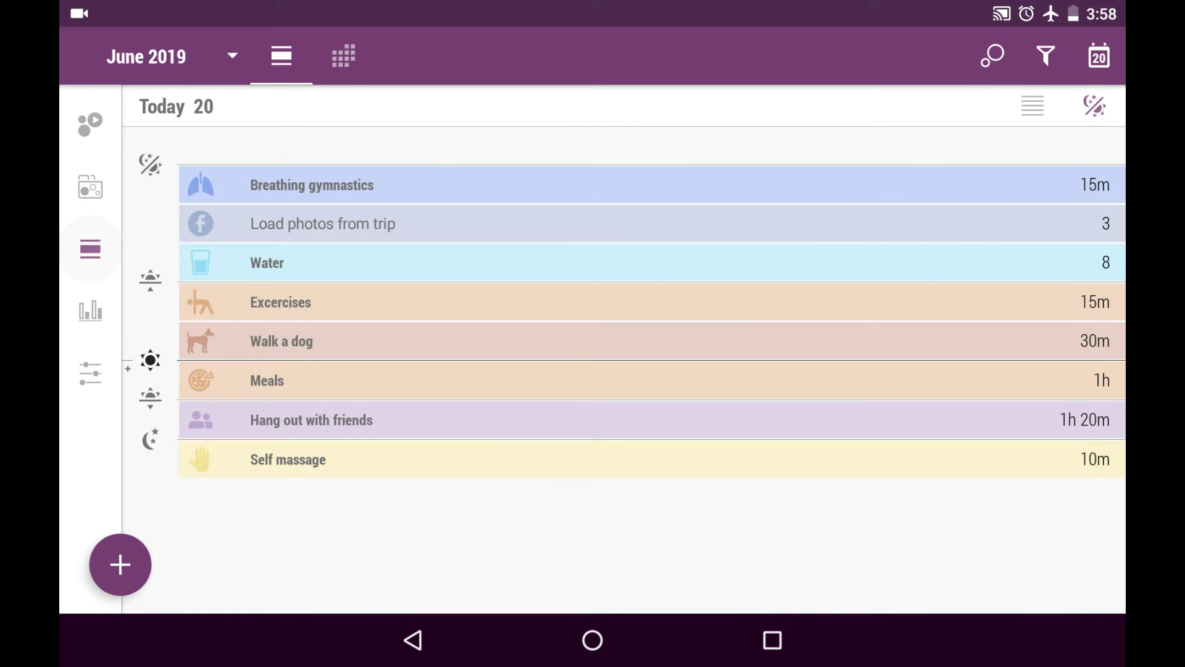
pyautogui.click(176, 103)
pyautogui.moveTo(370, 231); pyautogui.dragTo(371, 510)
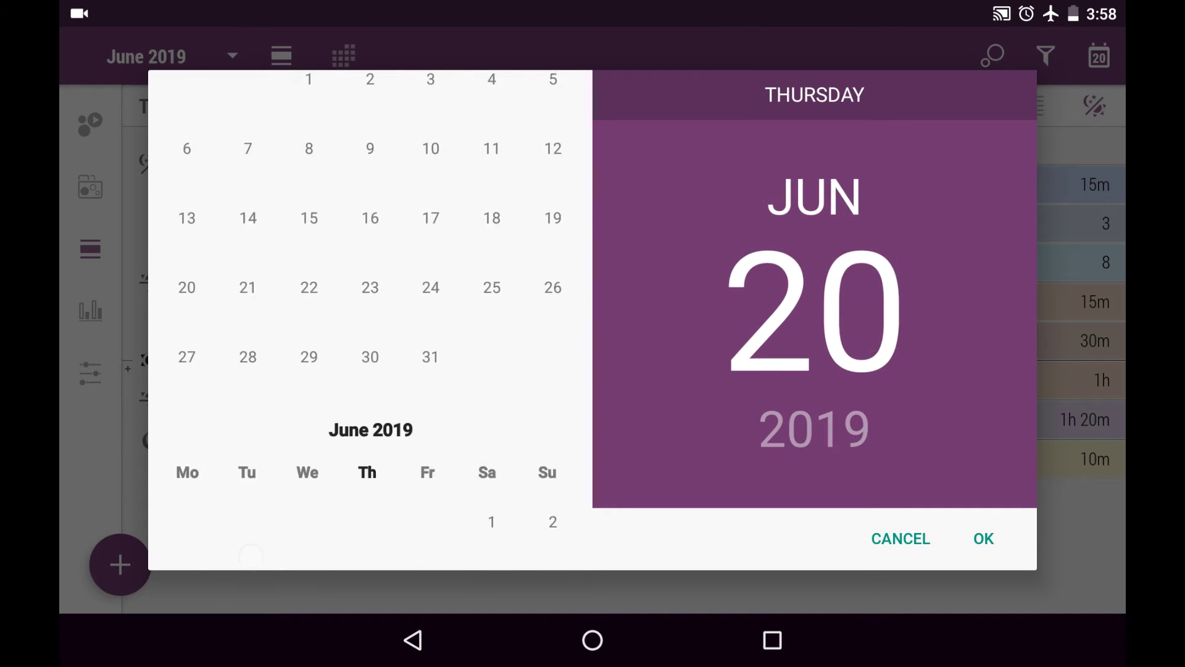
pyautogui.click(181, 468)
pyautogui.click(984, 539)
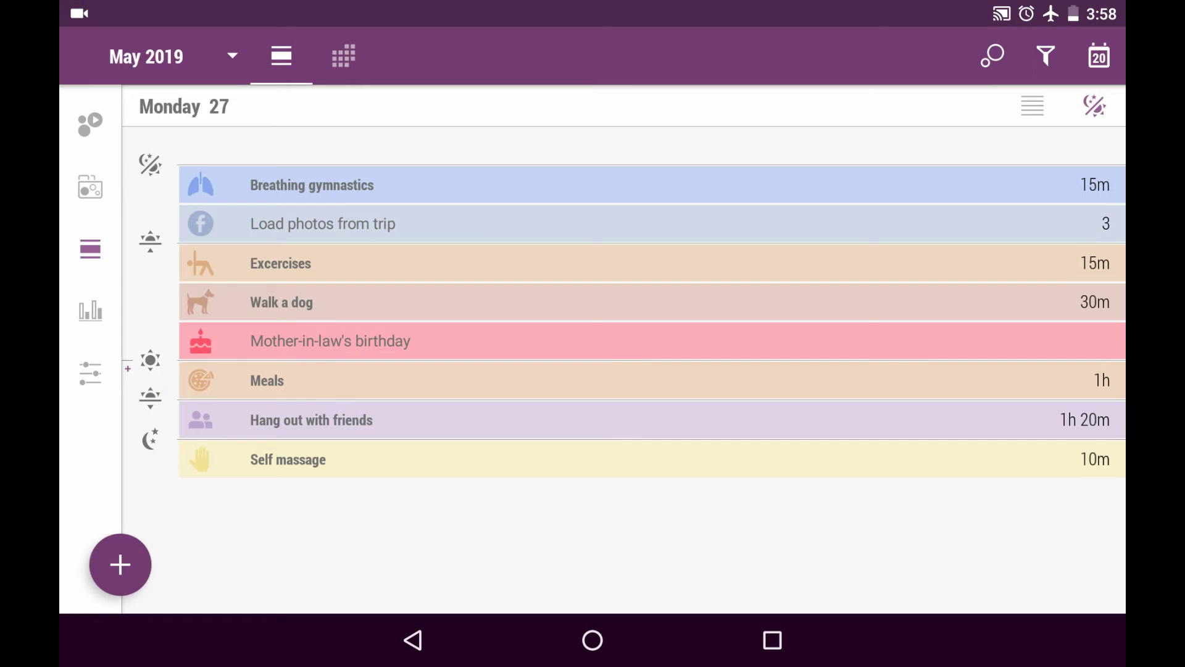
pyautogui.click(984, 339)
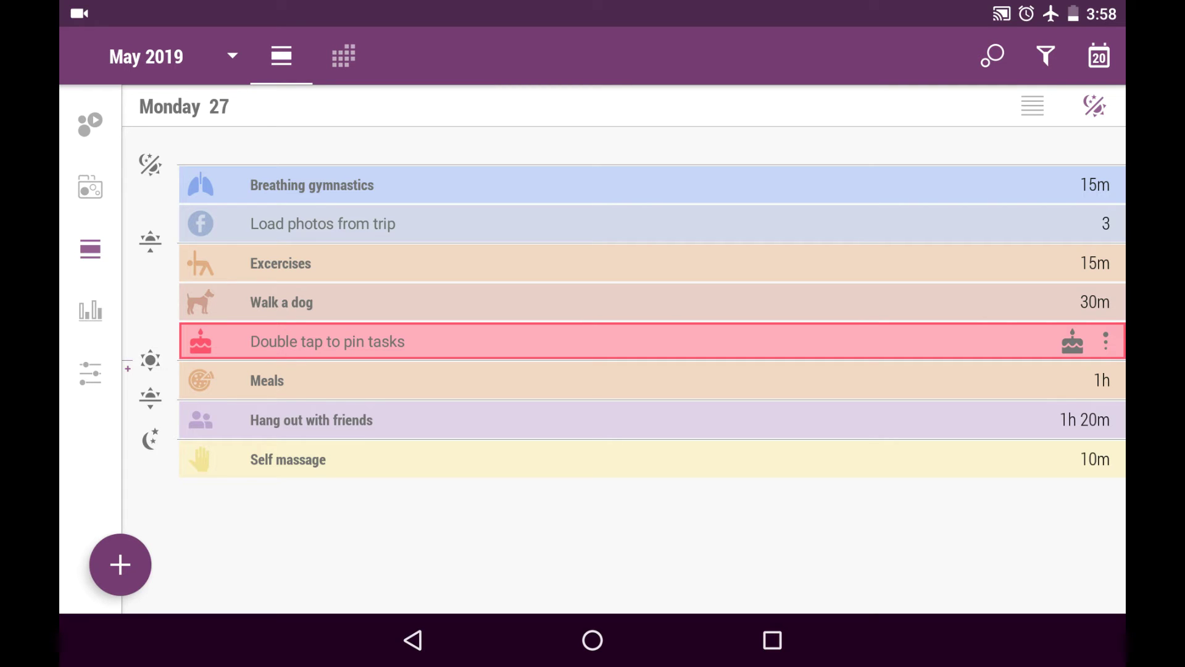
# Step: Create a new Event of kind Other and start typing the title 'Business'
pyautogui.click(121, 564)
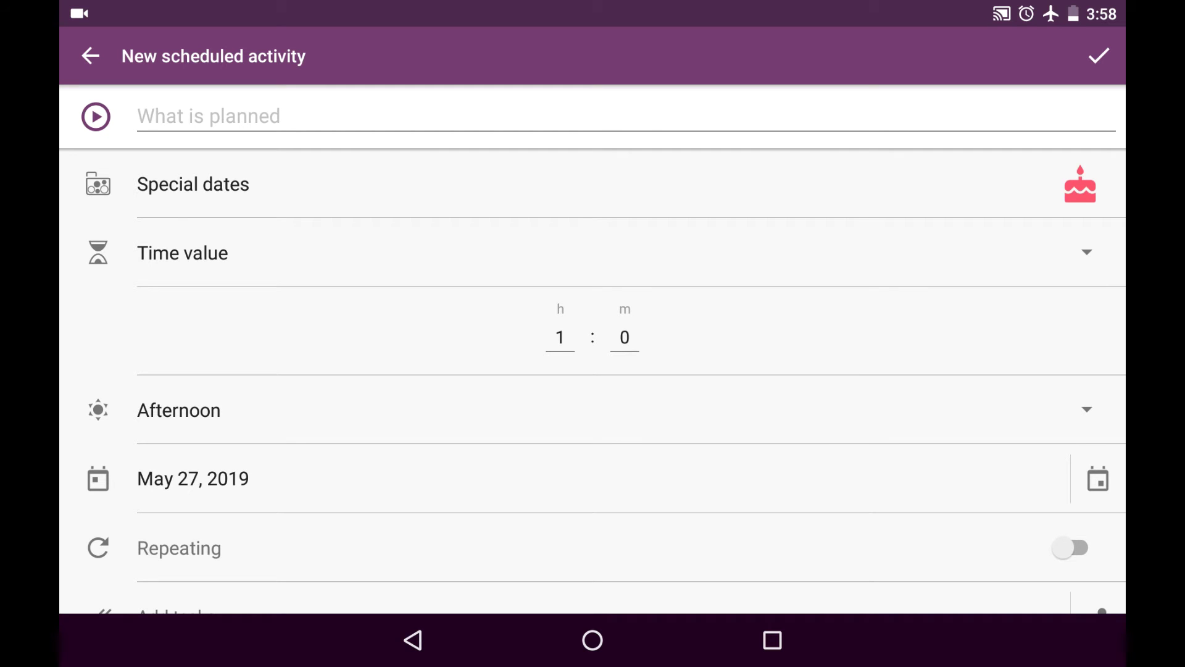
pyautogui.click(183, 253)
pyautogui.click(148, 469)
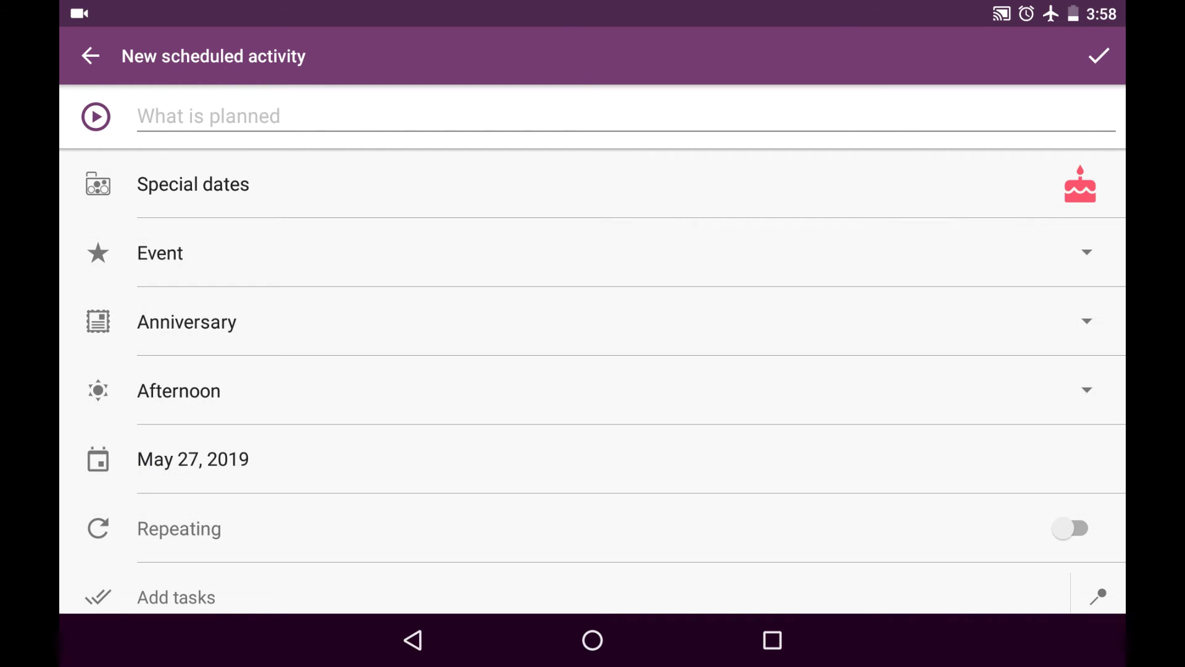
pyautogui.click(170, 325)
pyautogui.click(146, 538)
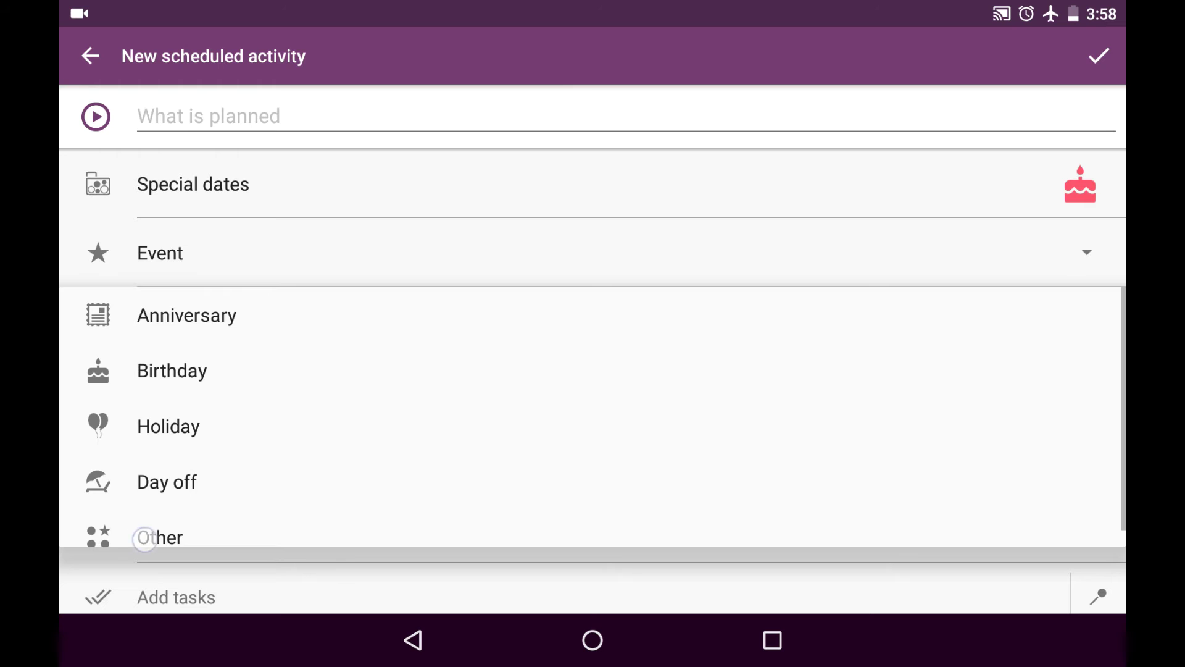
pyautogui.click(209, 116)
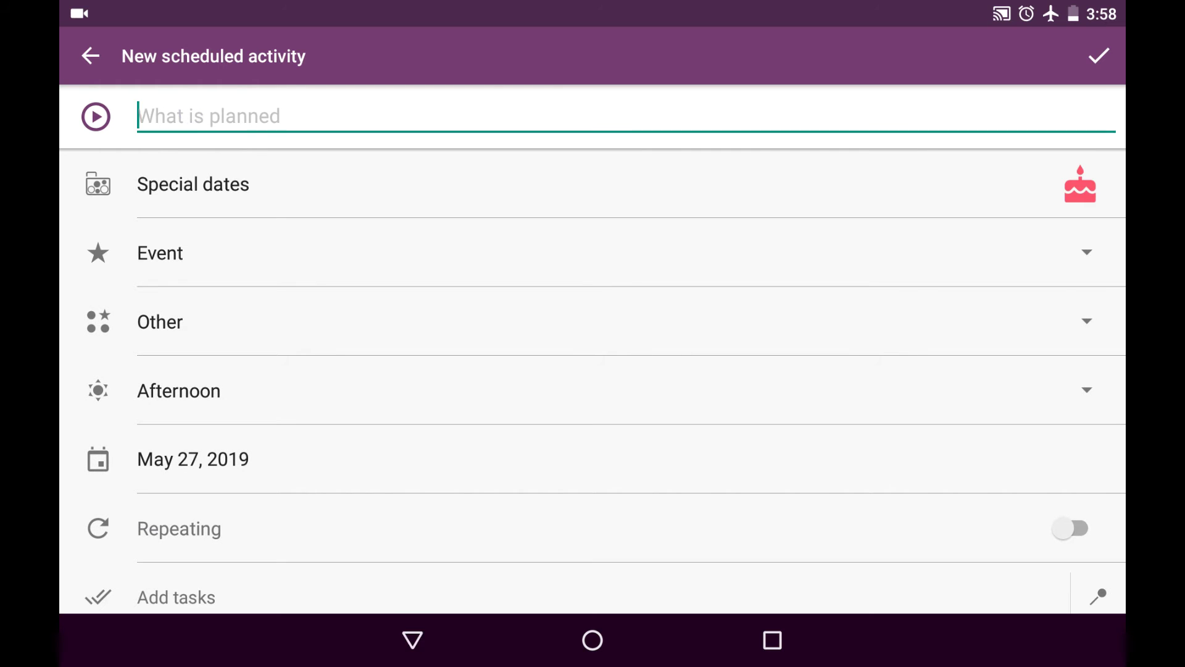
pyautogui.write('Bus')
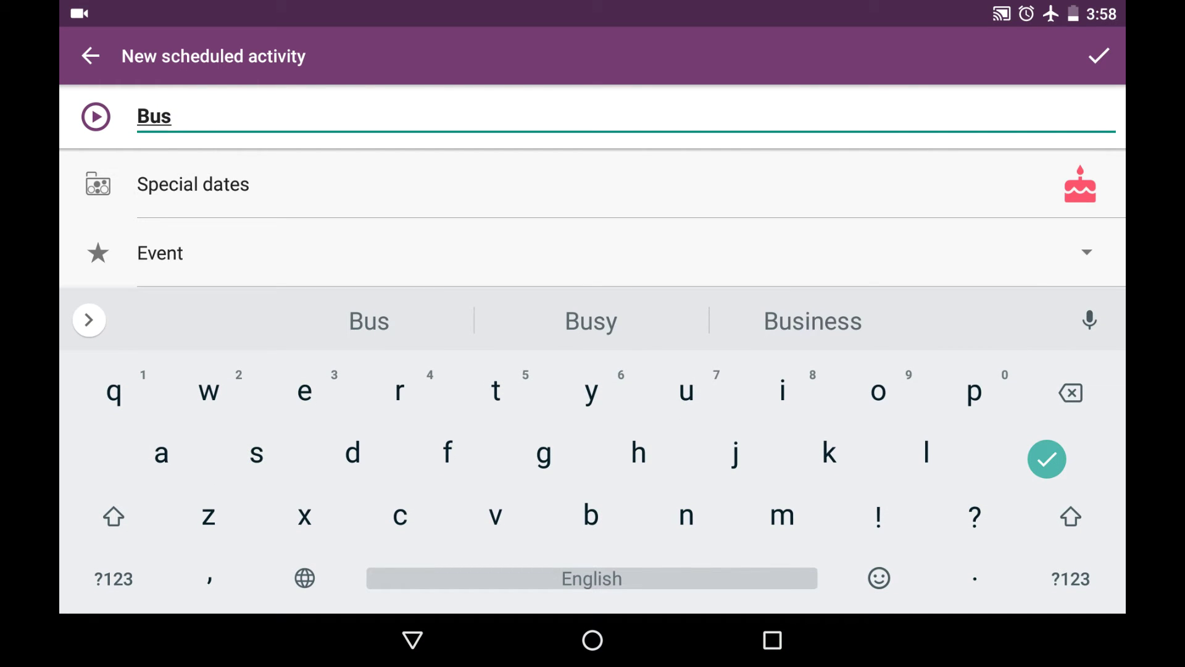
pyautogui.click(813, 321)
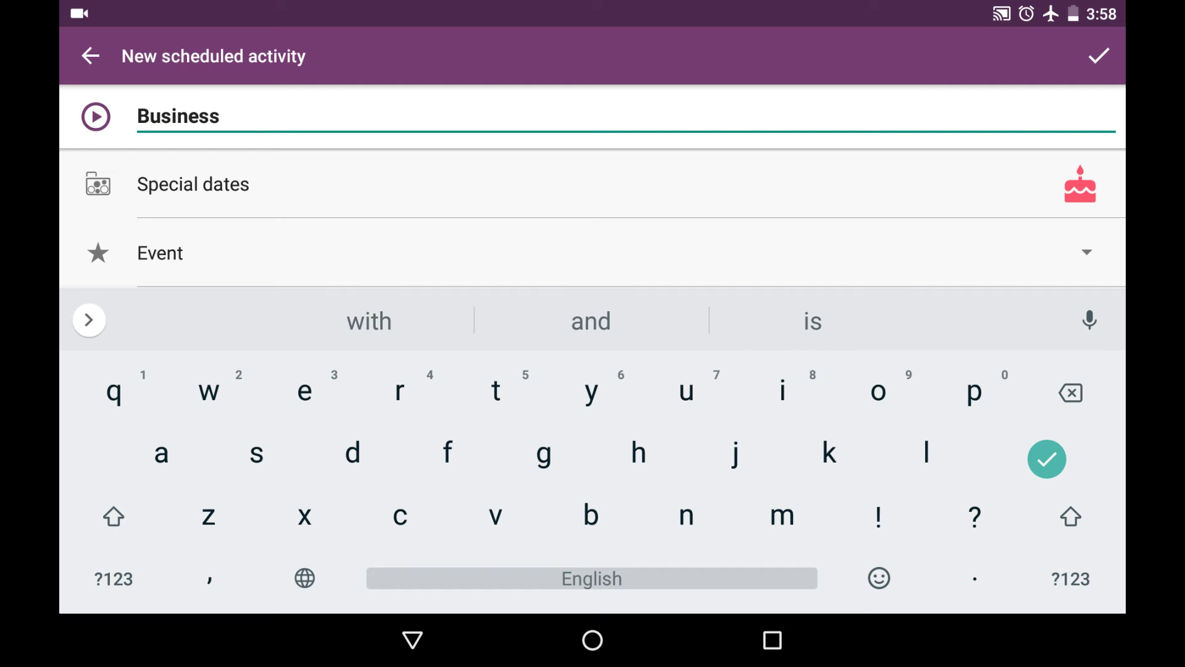
pyautogui.write('t')
# Step: Complete the title 'Business trip', file it under Work, and keep Afternoon
pyautogui.click(814, 320)
pyautogui.click(193, 184)
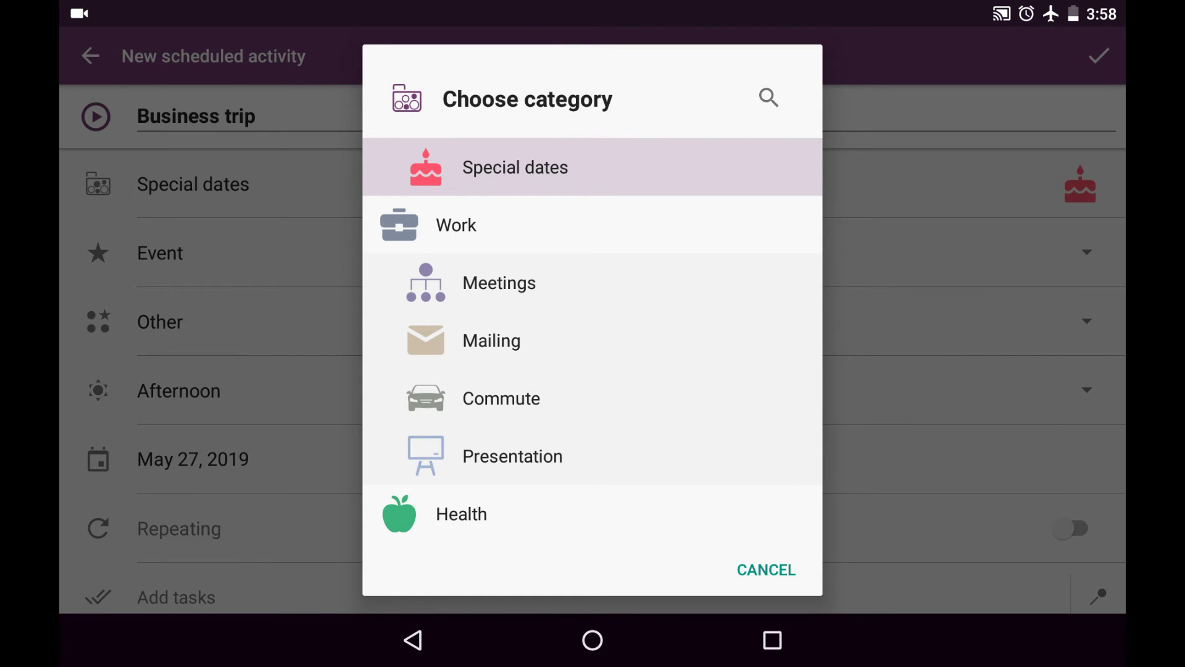
pyautogui.click(455, 225)
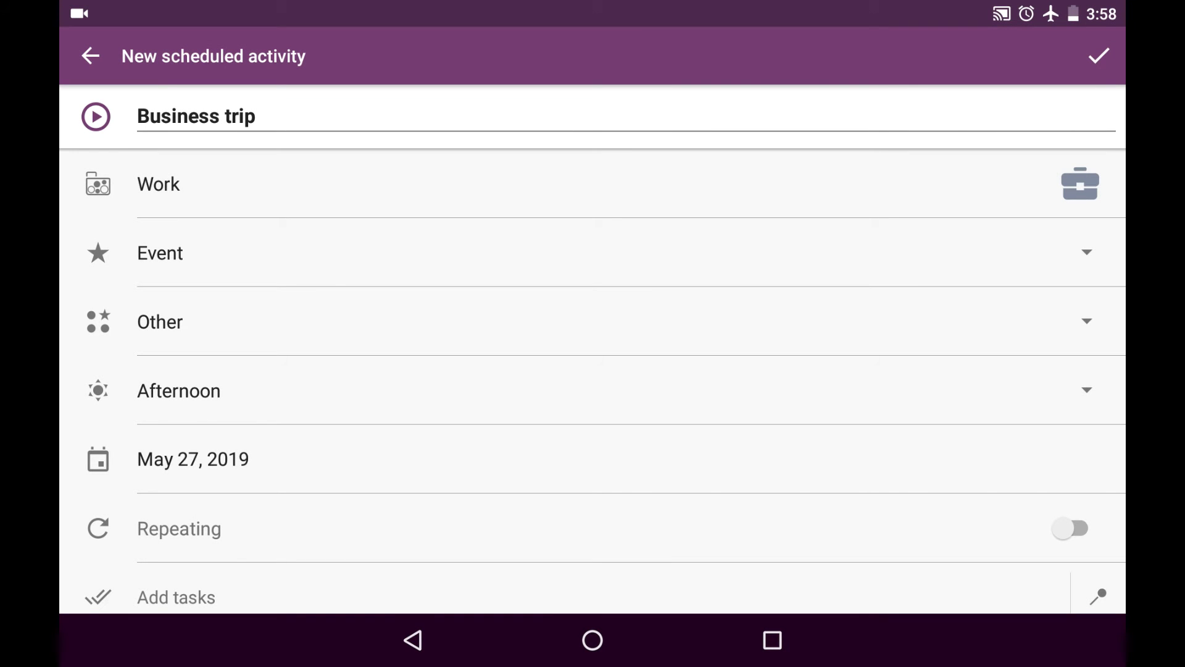
pyautogui.click(152, 391)
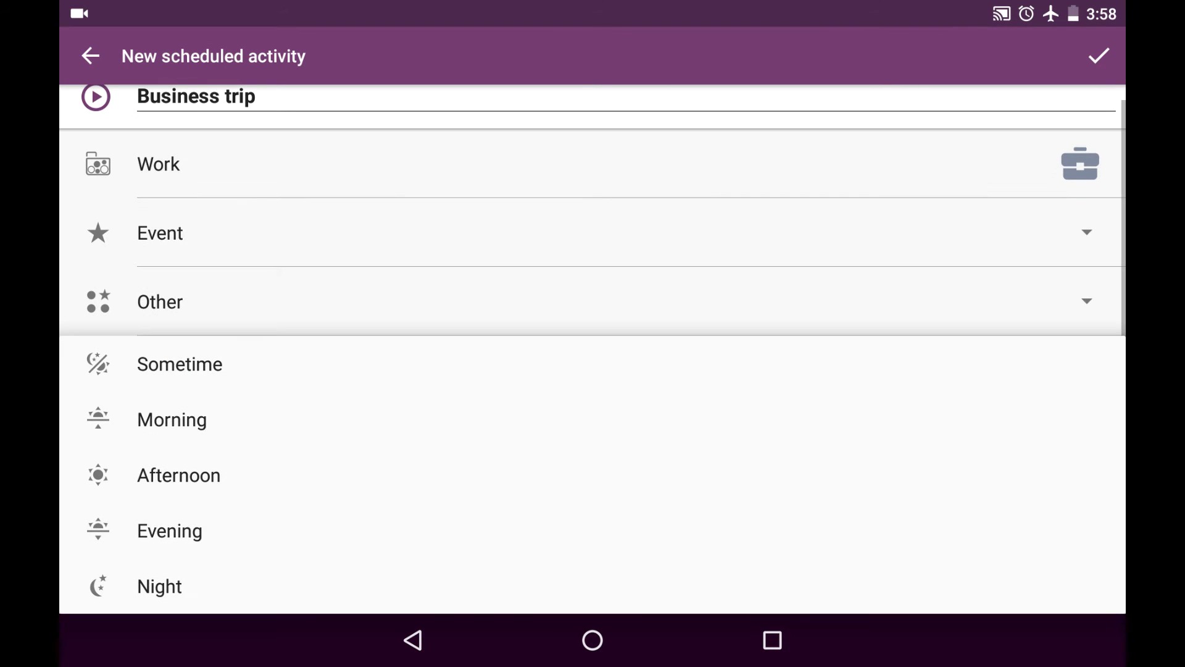
pyautogui.click(167, 475)
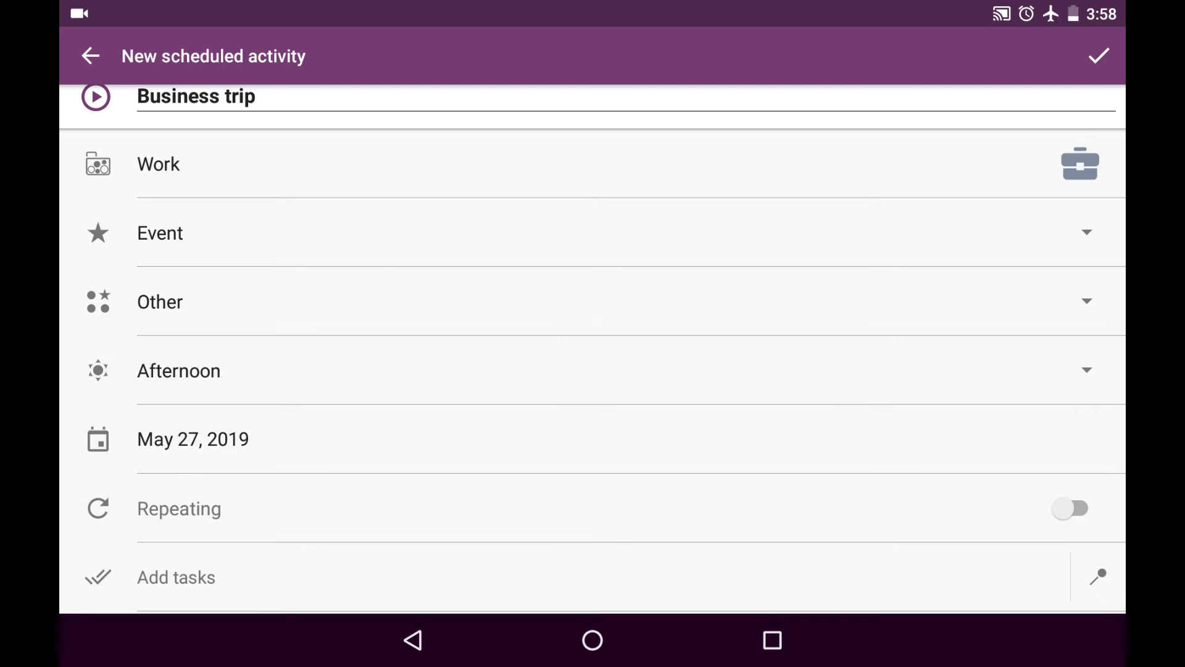
# Step: Change the Business trip date to May 28, 2019
pyautogui.click(169, 441)
pyautogui.click(248, 468)
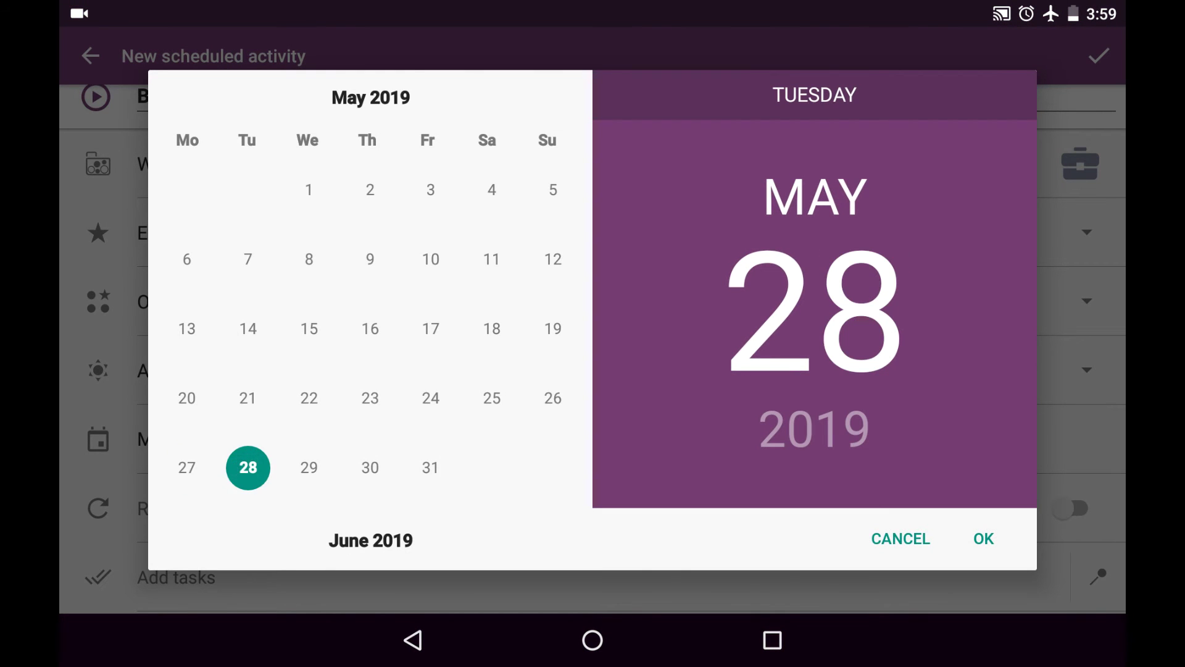
pyautogui.click(983, 538)
pyautogui.scroll(-1, 194, 380)
pyautogui.scroll(-1, 194, 380)
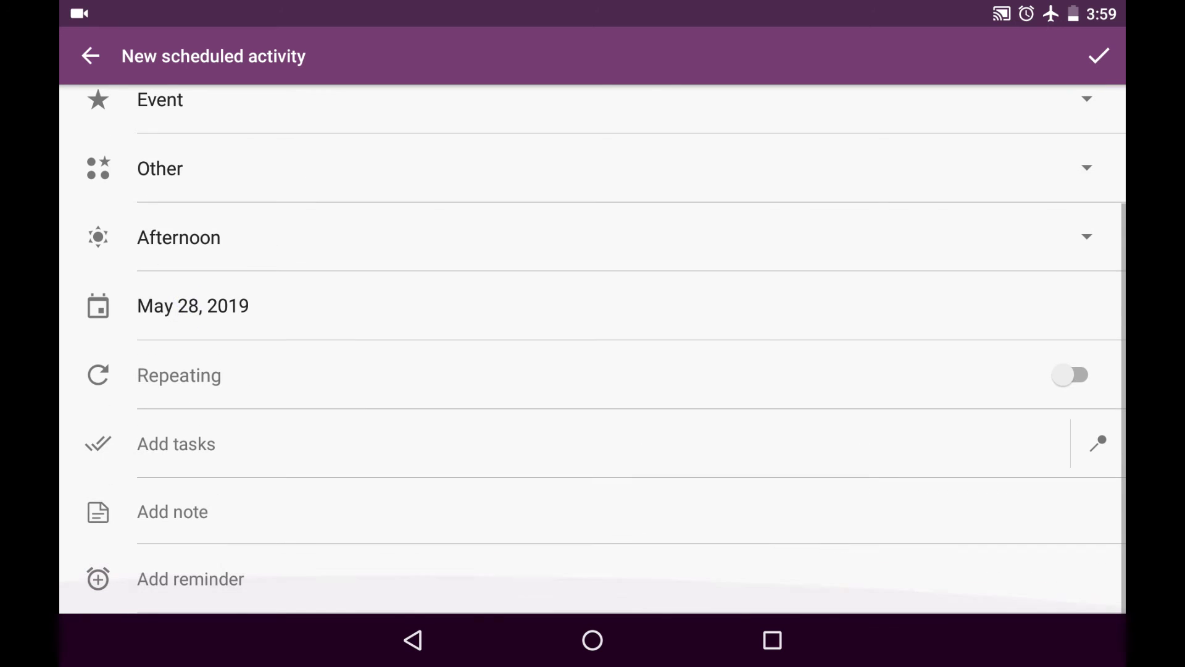
pyautogui.scroll(-2, 142, 352)
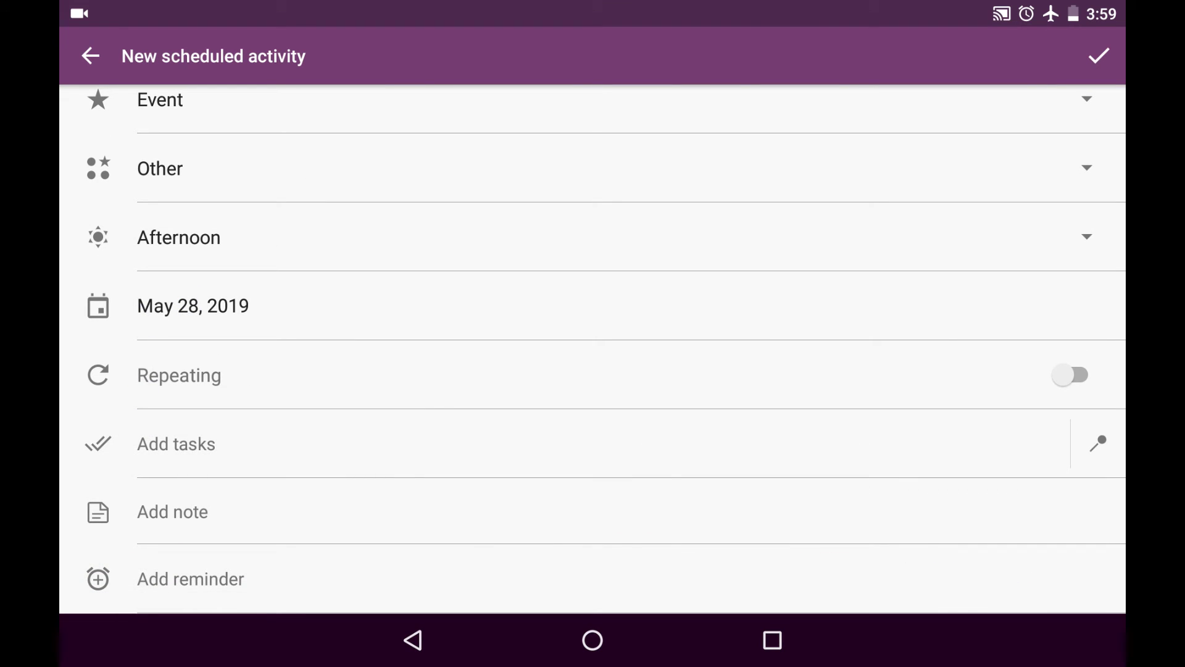
# Step: Pin 'Photos for a report' to the Business trip activity
pyautogui.click(1099, 444)
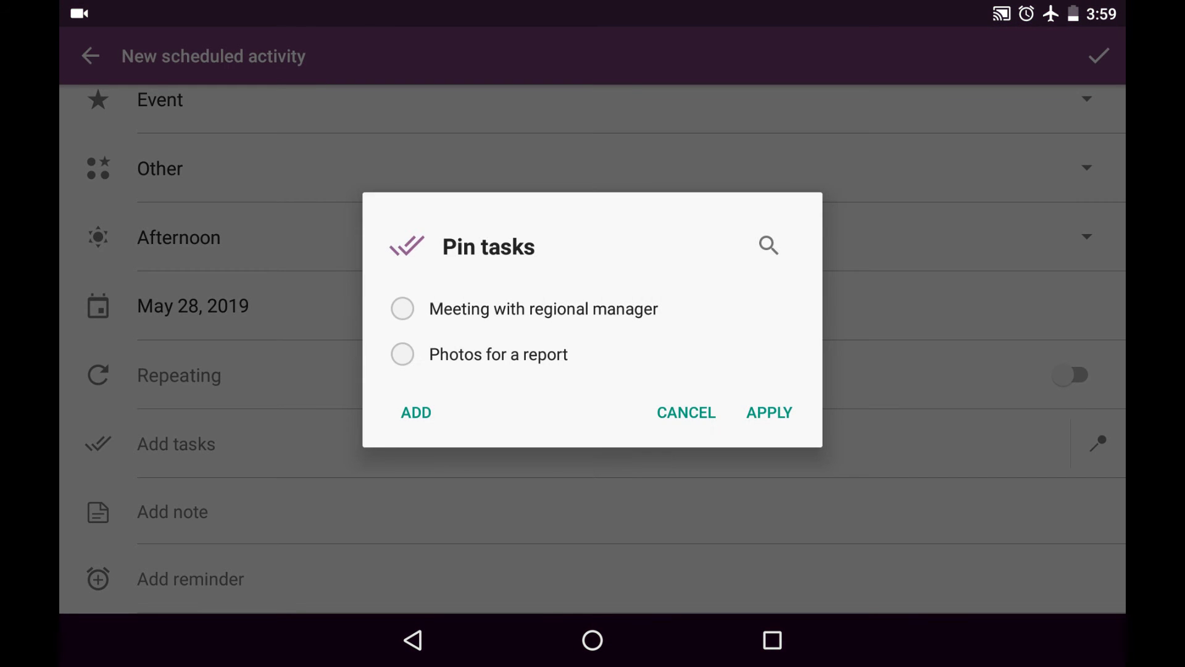
pyautogui.click(405, 355)
pyautogui.click(770, 412)
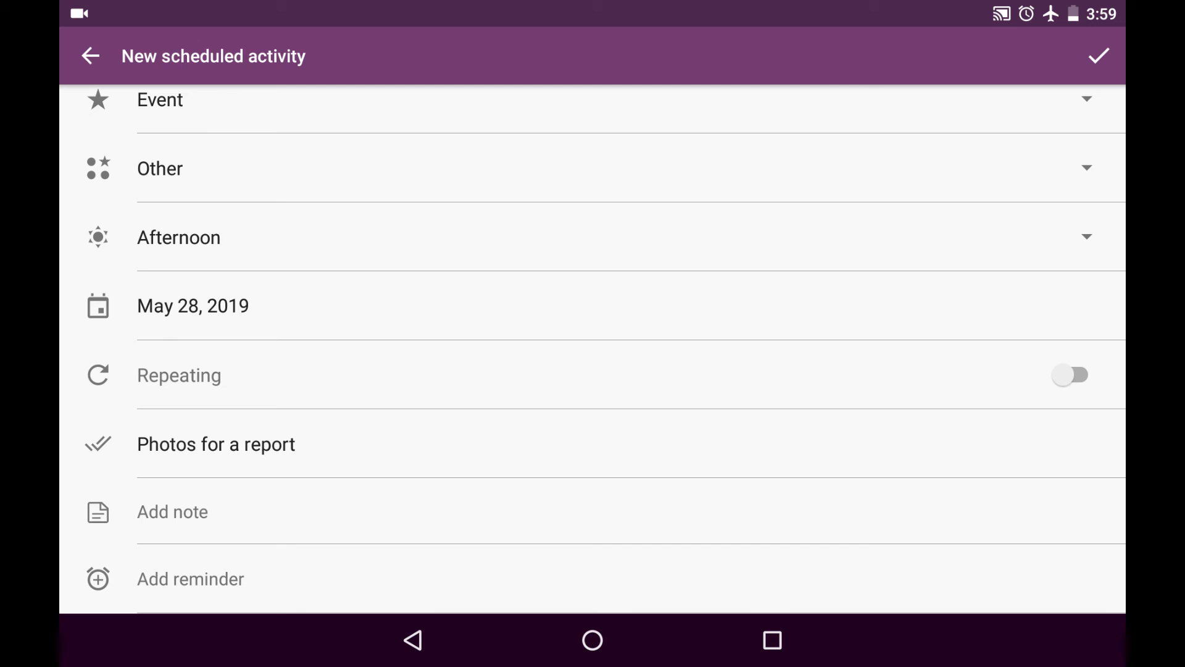
# Step: Start a note on the activity and type 'Hotel California'
pyautogui.click(173, 511)
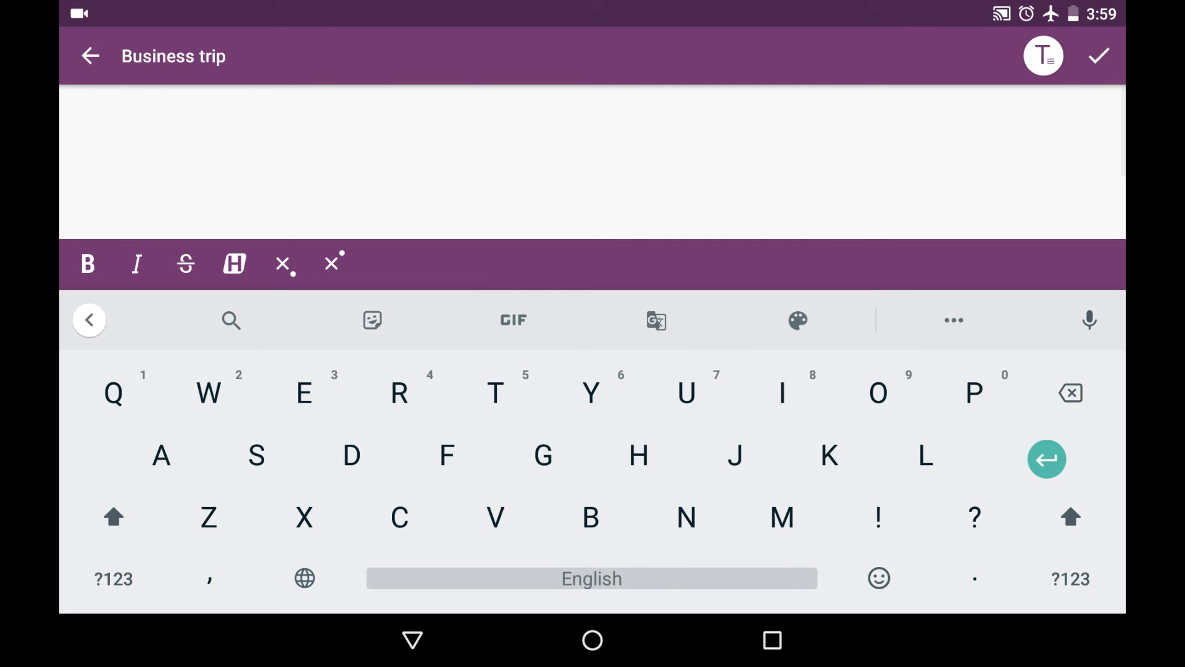
pyautogui.click(638, 455)
pyautogui.click(877, 392)
pyautogui.write('Hot')
pyautogui.click(495, 392)
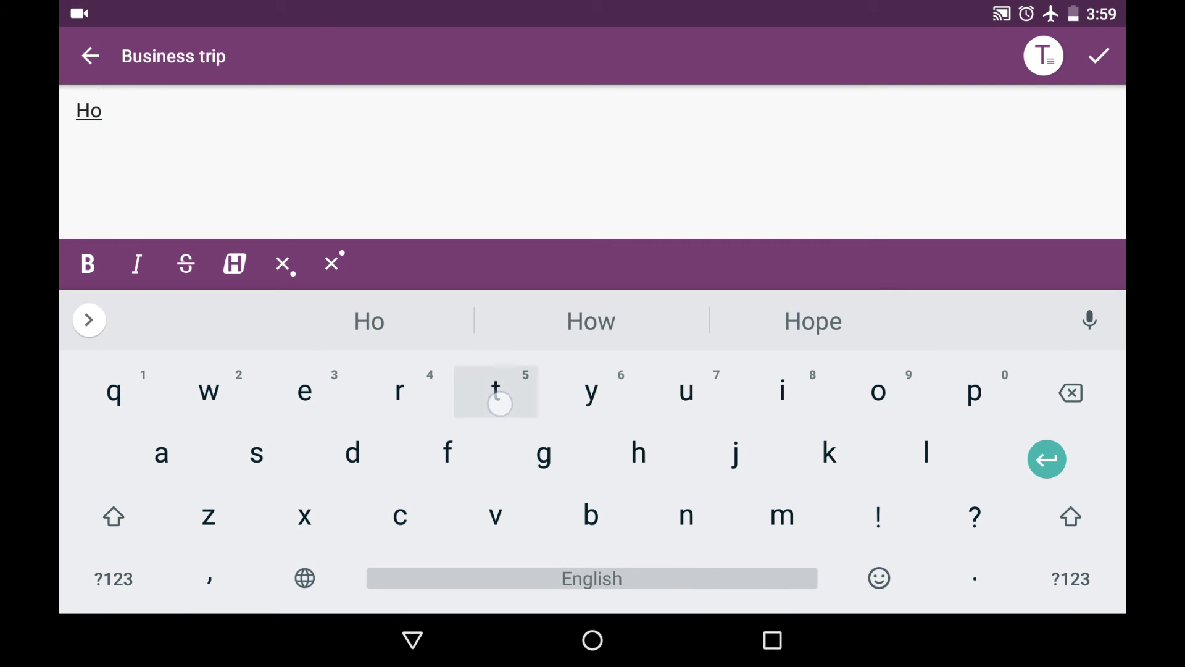
pyautogui.click(591, 321)
pyautogui.click(113, 515)
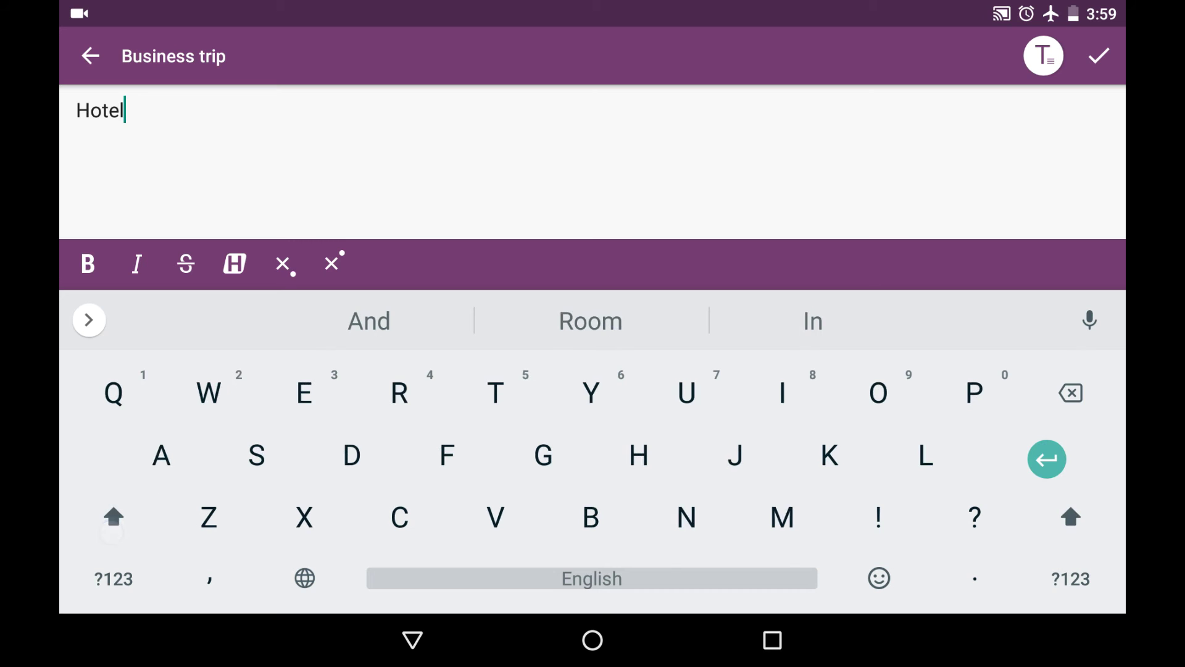
pyautogui.click(400, 516)
pyautogui.click(162, 453)
pyautogui.click(926, 454)
pyautogui.click(778, 392)
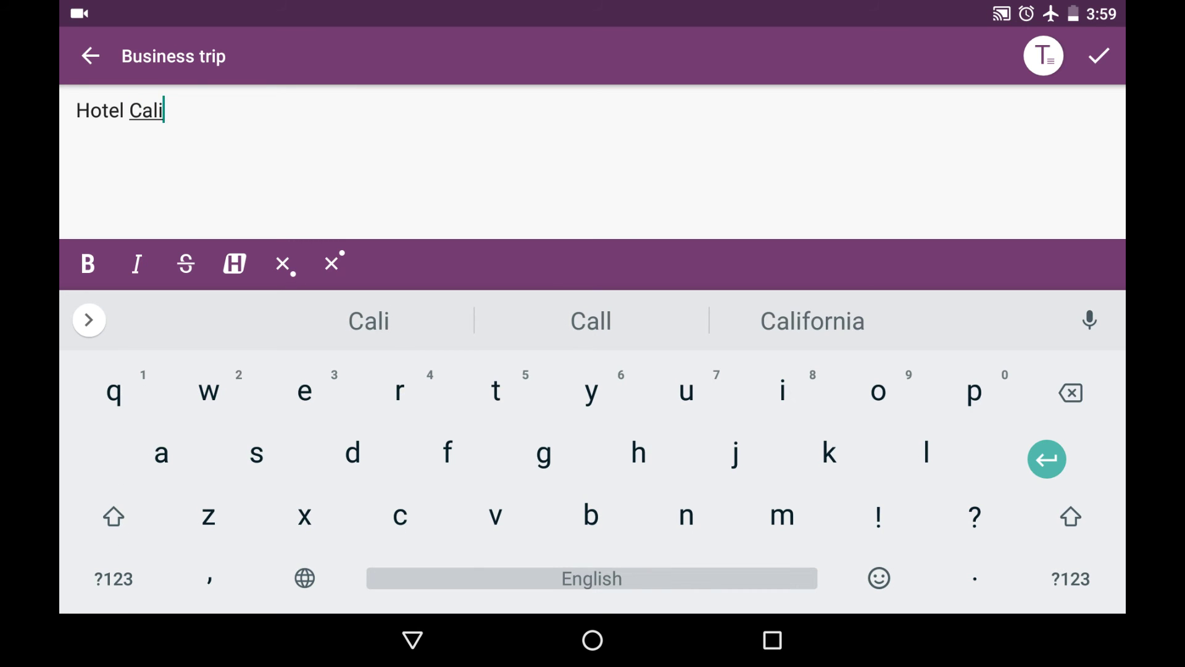
pyautogui.click(813, 321)
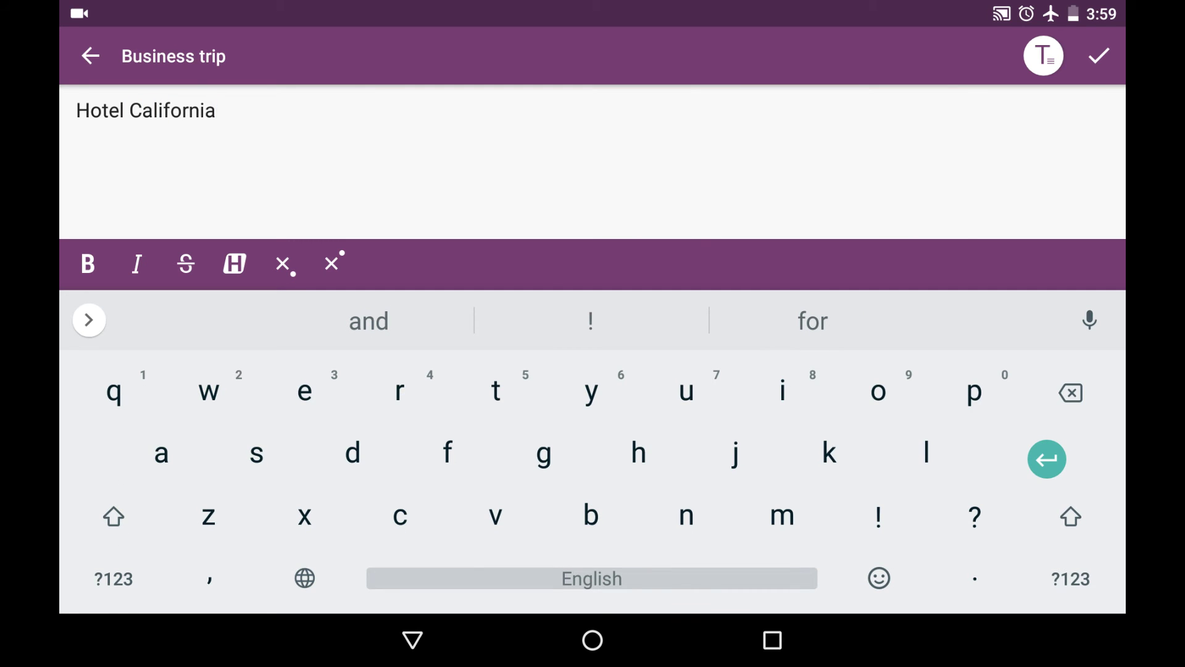
# Step: Add 'Flight number GH3562' to the note and save it
pyautogui.click(113, 516)
pyautogui.click(447, 453)
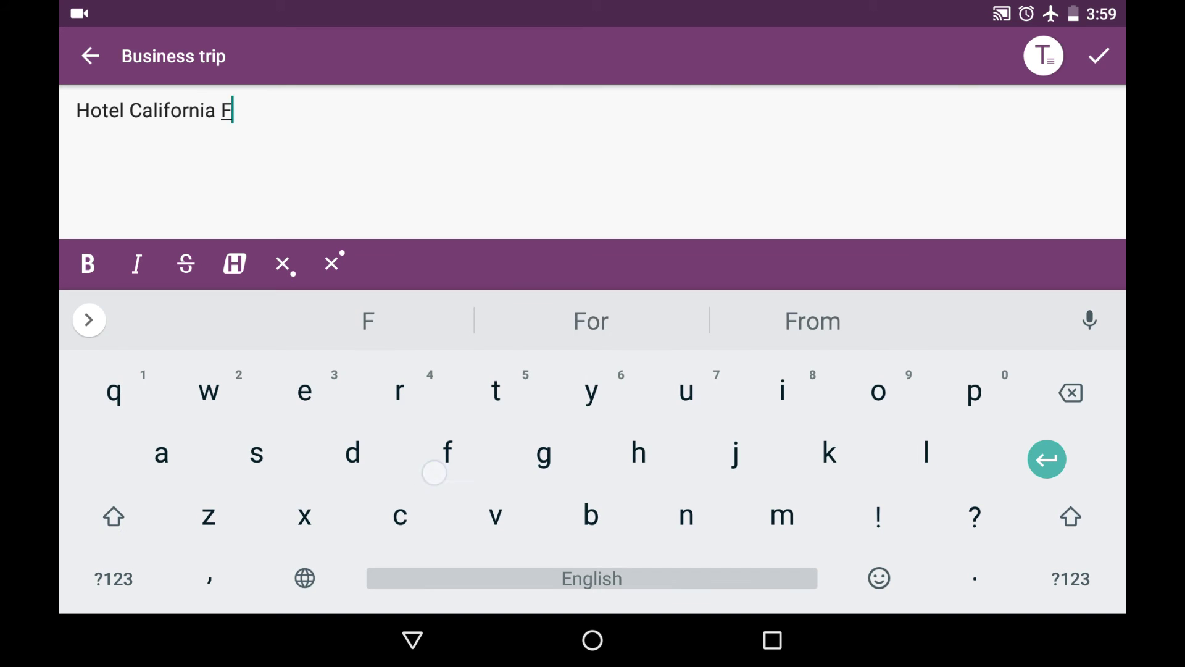
pyautogui.click(927, 453)
pyautogui.click(783, 392)
pyautogui.click(609, 344)
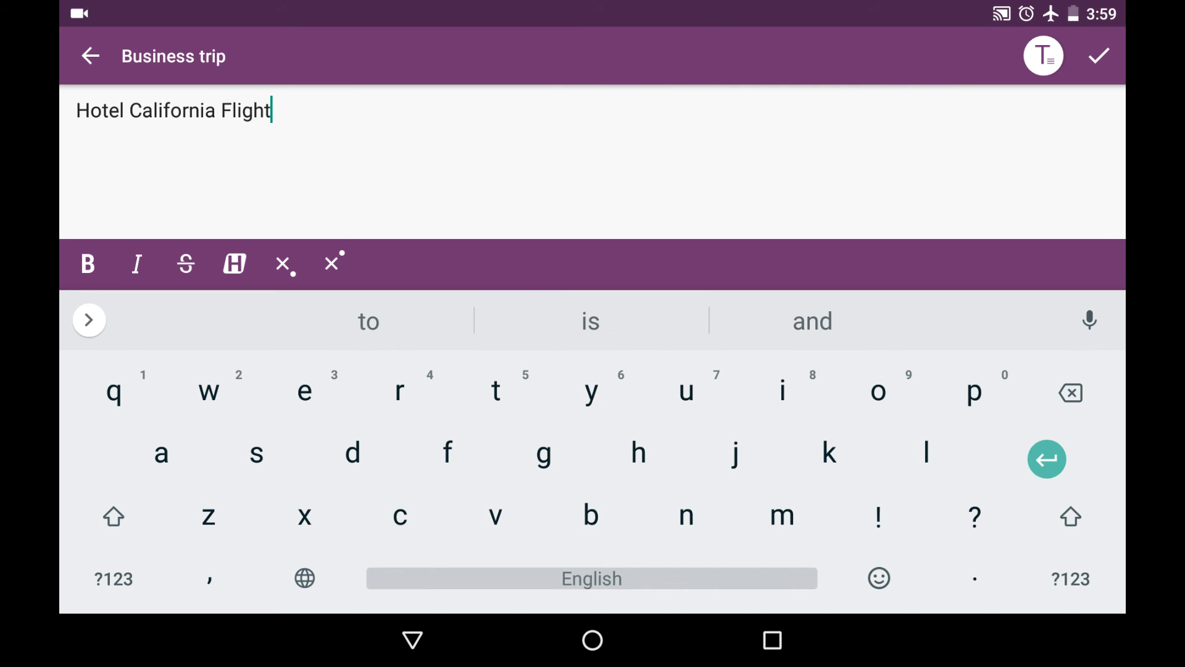
pyautogui.click(687, 516)
pyautogui.click(687, 391)
pyautogui.click(640, 327)
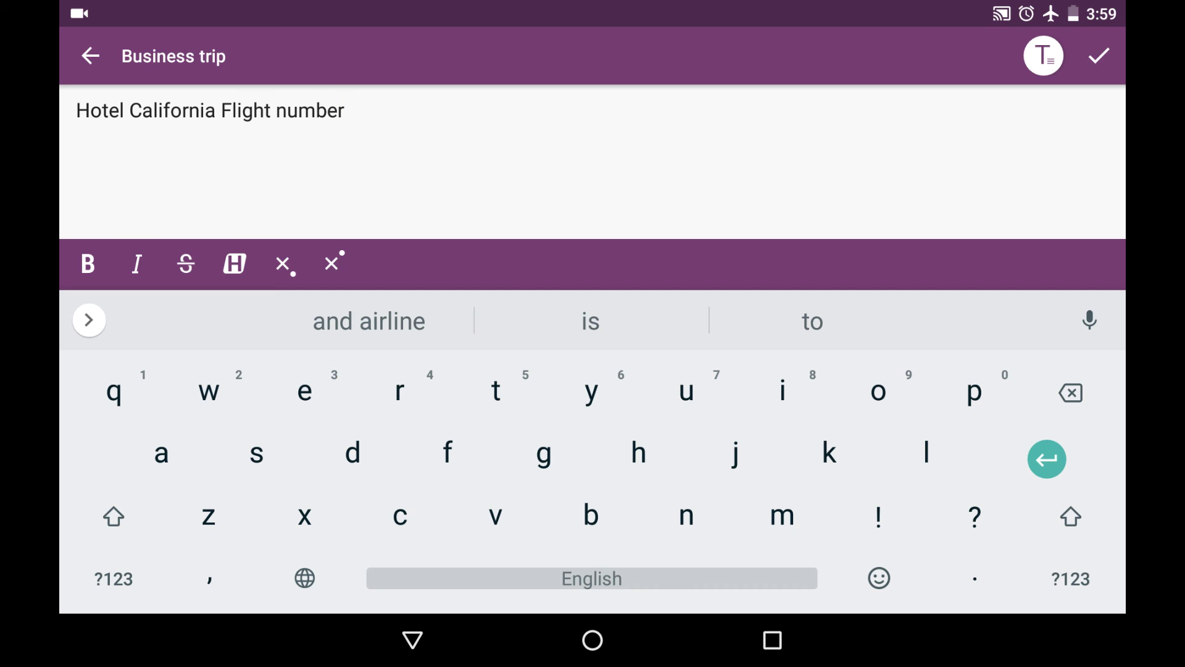
pyautogui.click(98, 537)
pyautogui.click(113, 516)
pyautogui.click(544, 453)
pyautogui.click(639, 454)
pyautogui.write('GH')
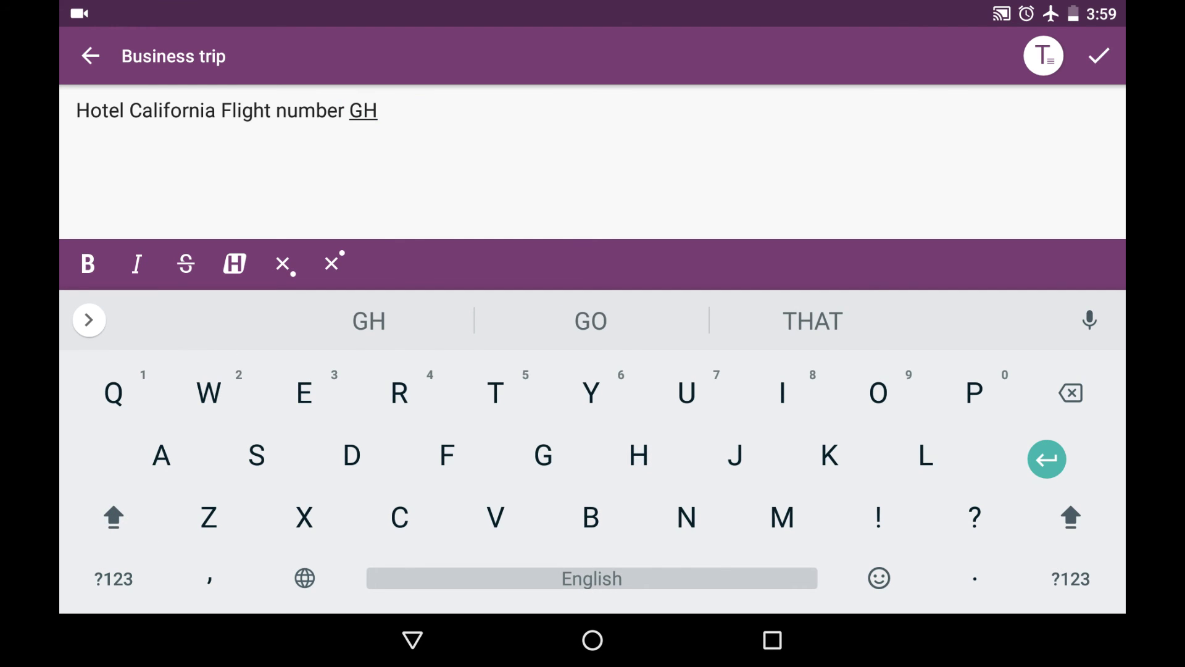
pyautogui.click(304, 393)
pyautogui.write('35')
pyautogui.click(495, 393)
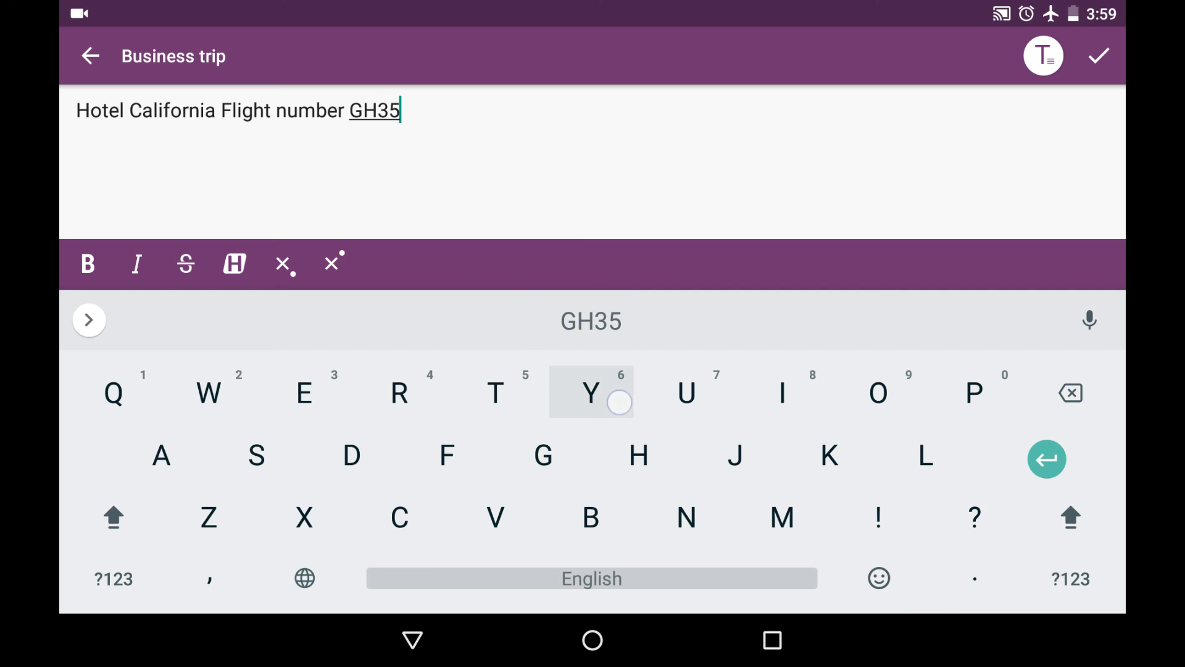
pyautogui.click(619, 400)
pyautogui.write('62')
pyautogui.click(211, 396)
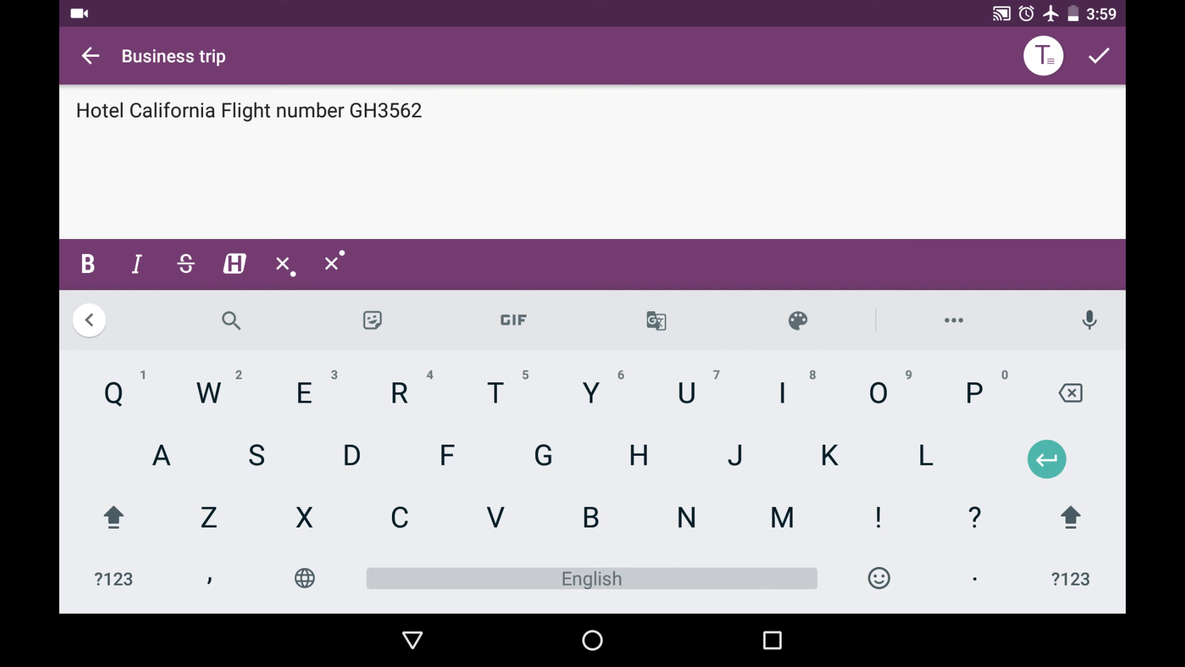
pyautogui.click(1099, 55)
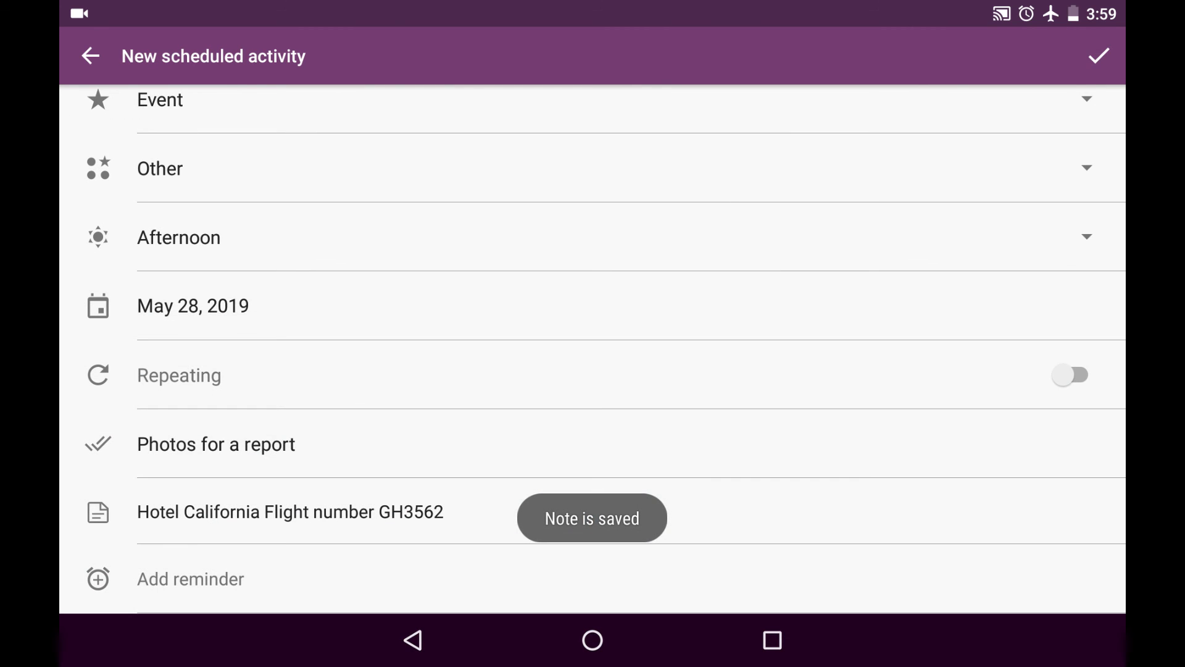
pyautogui.moveTo(913, 354)
pyautogui.mouseDown()
pyautogui.moveTo(920, 507)
pyautogui.moveTo(919, 365)
pyautogui.mouseUp()
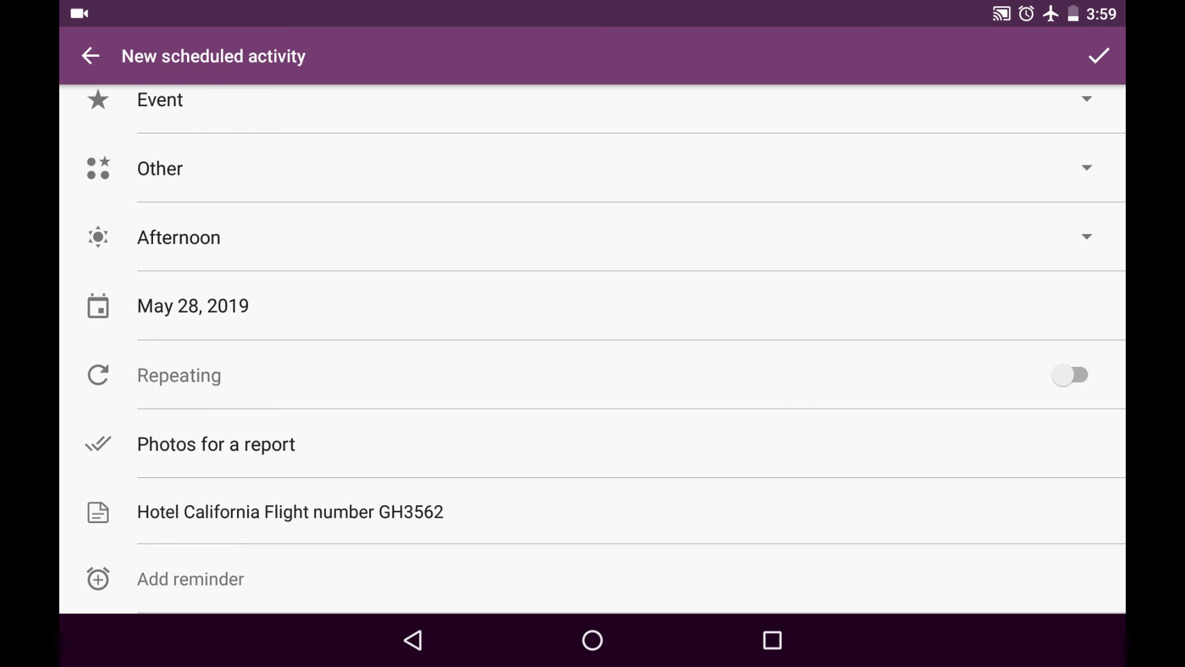
# Step: Scroll to the top of the Business trip form and save the event
pyautogui.moveTo(704, 579); pyautogui.dragTo(829, 391)
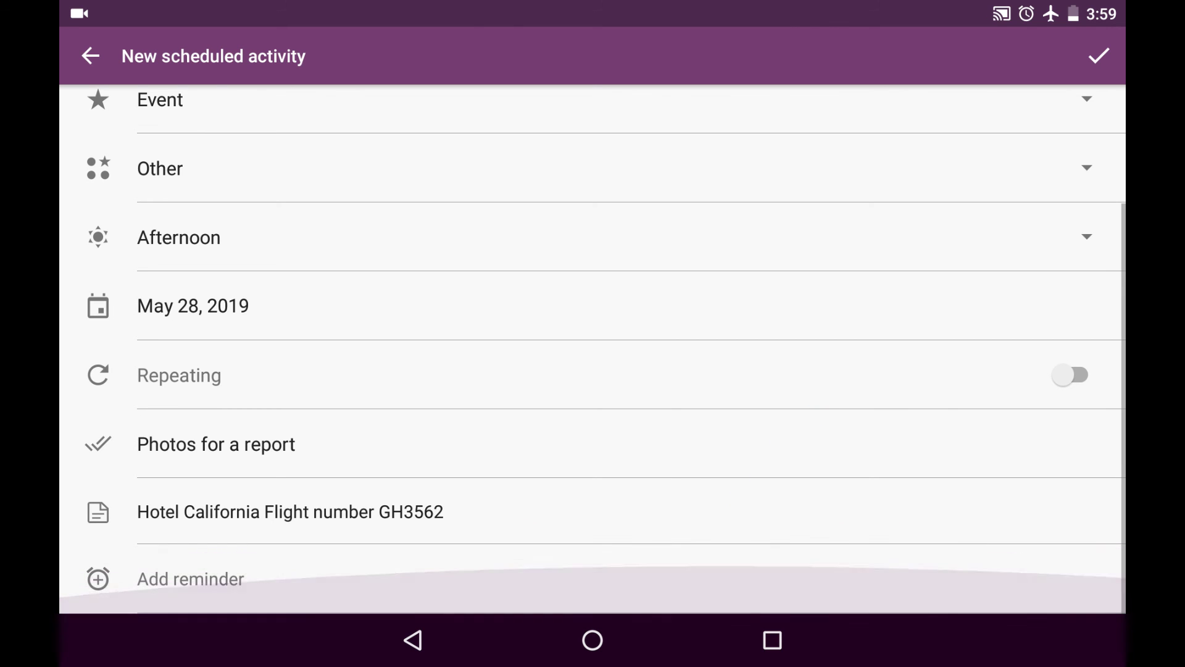
pyautogui.moveTo(931, 334); pyautogui.dragTo(933, 442)
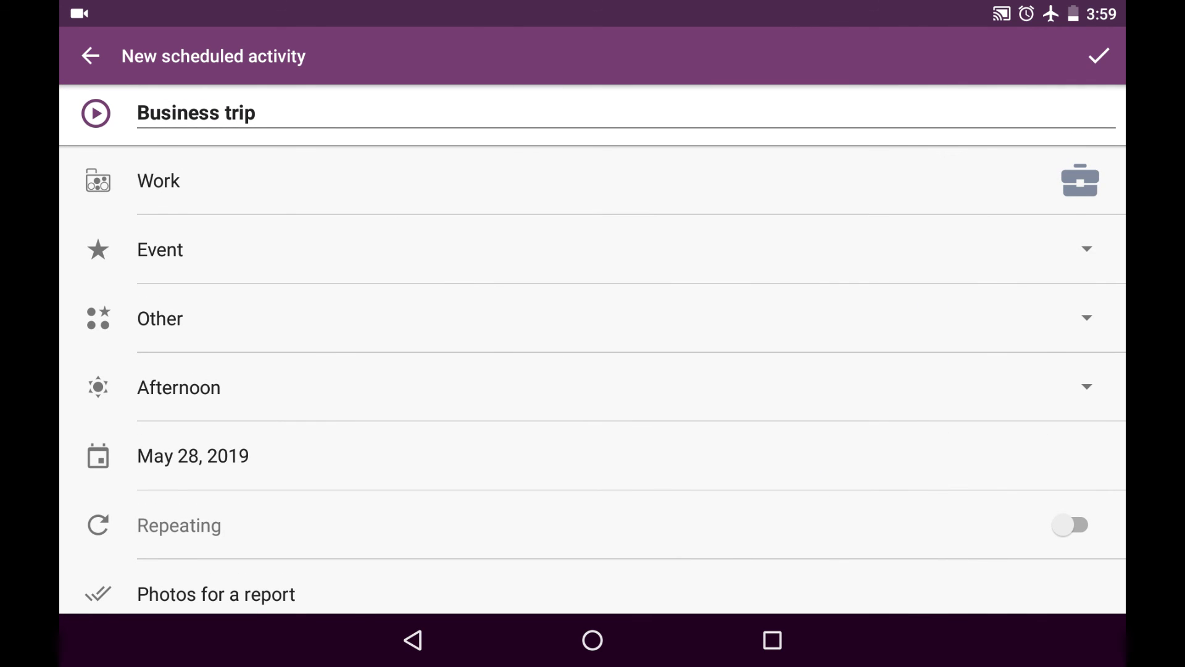
pyautogui.click(1099, 56)
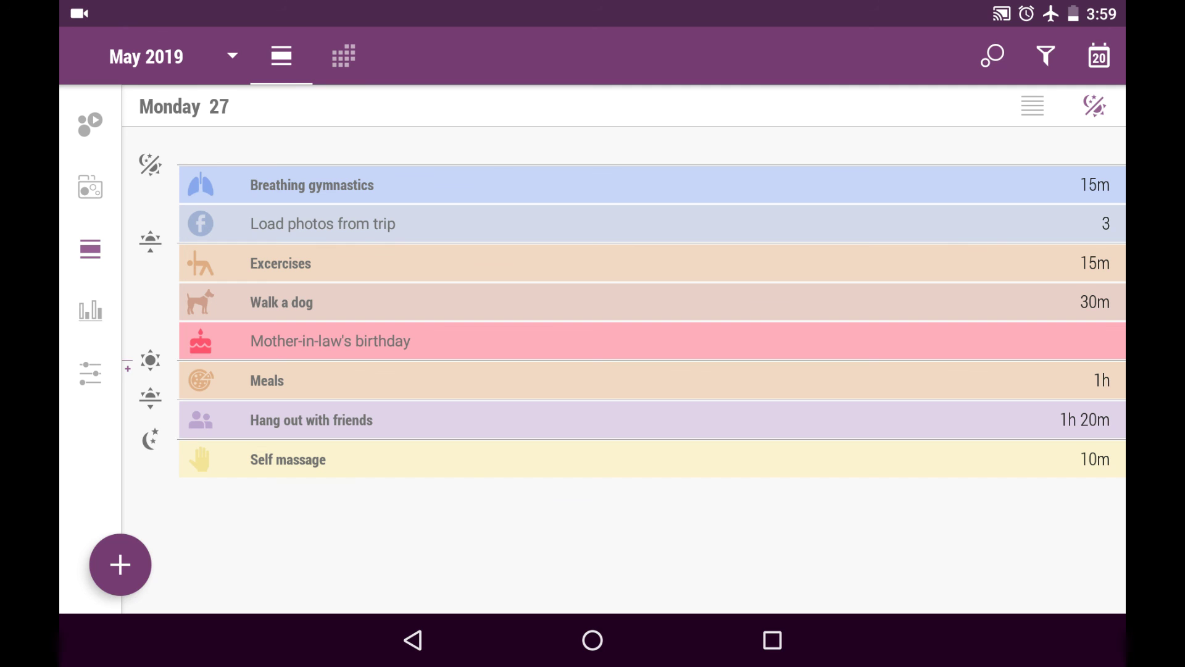
pyautogui.moveTo(1018, 454); pyautogui.dragTo(839, 454)
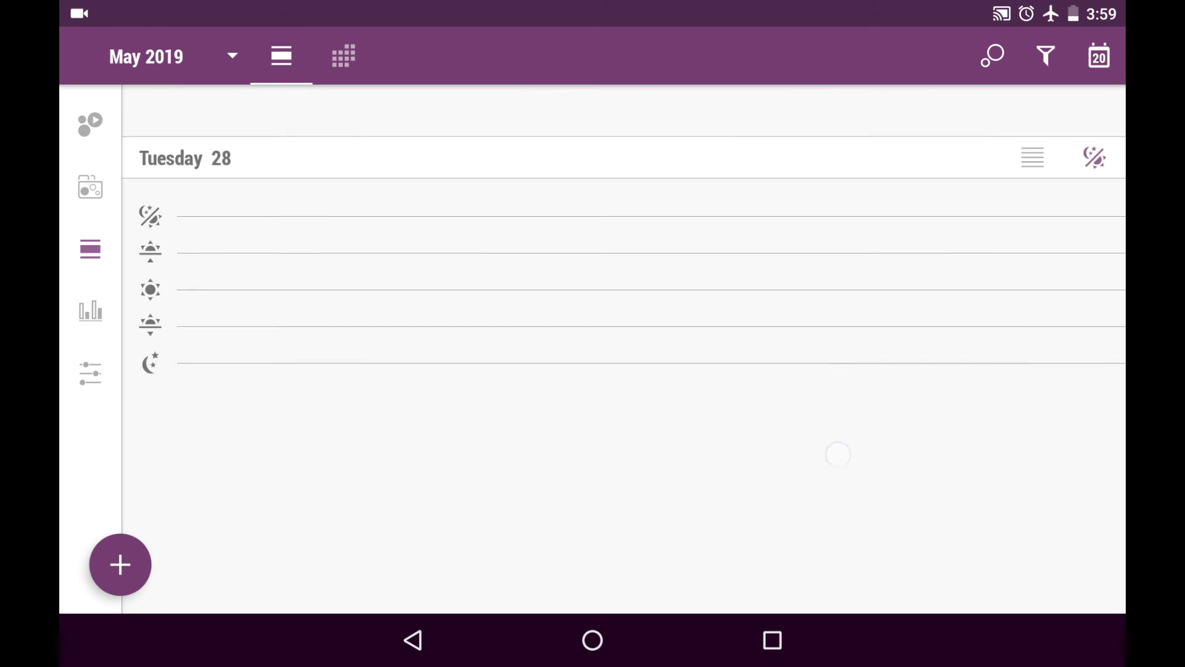
pyautogui.click(907, 384)
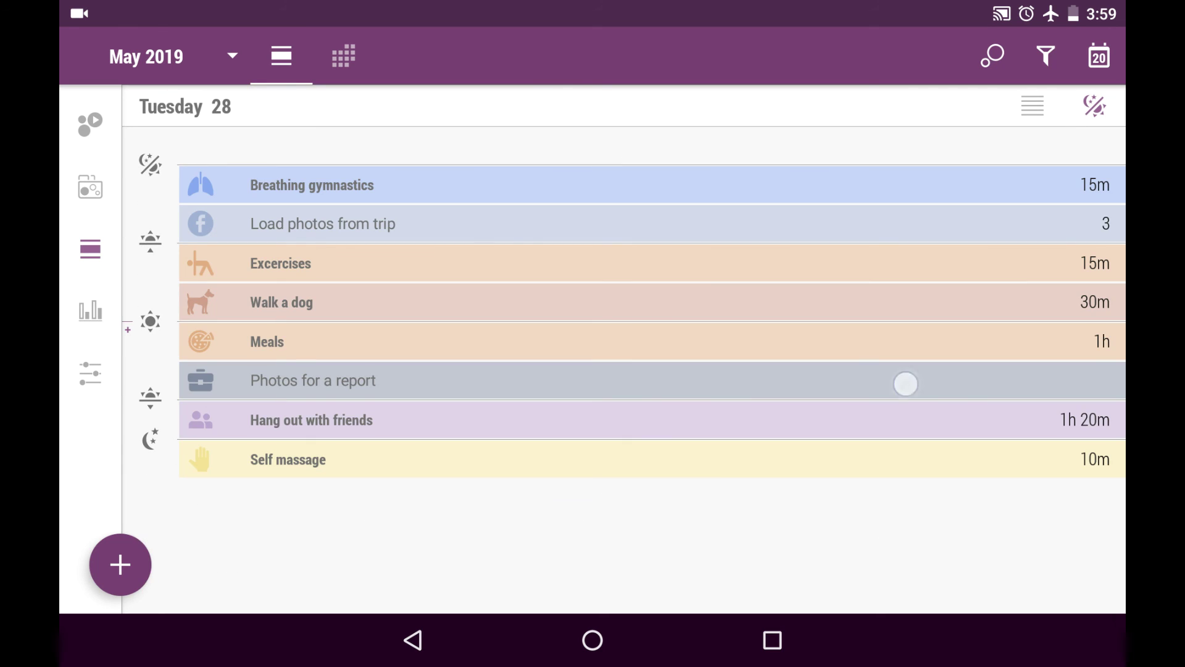
pyautogui.moveTo(787, 223); pyautogui.dragTo(969, 221)
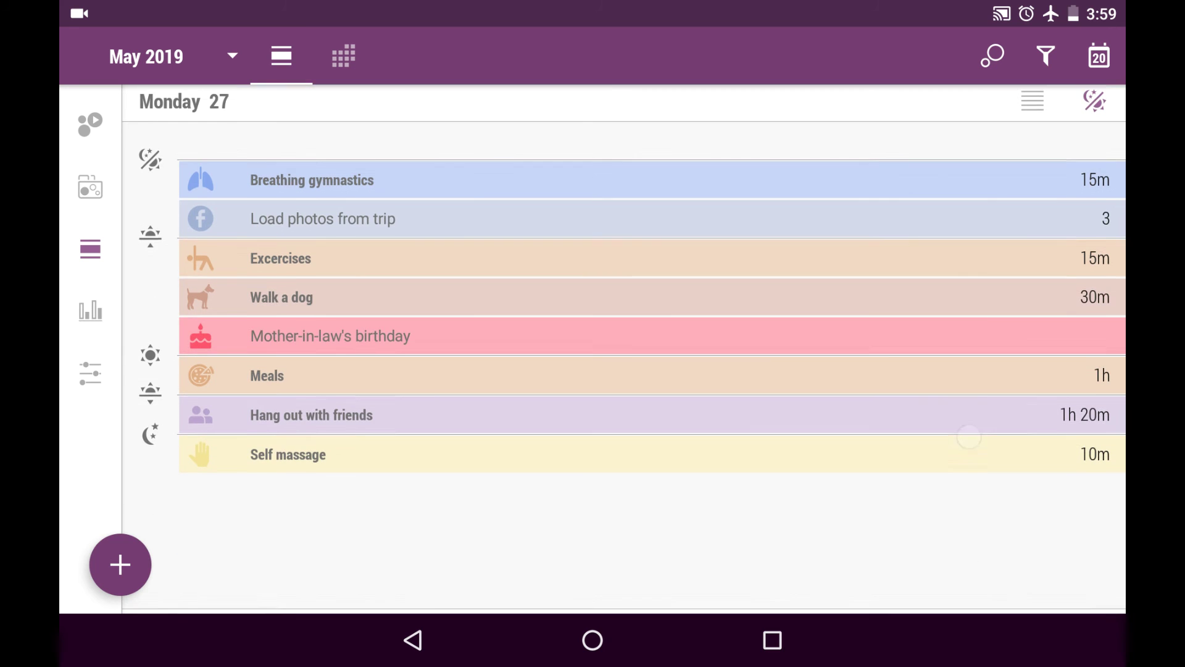